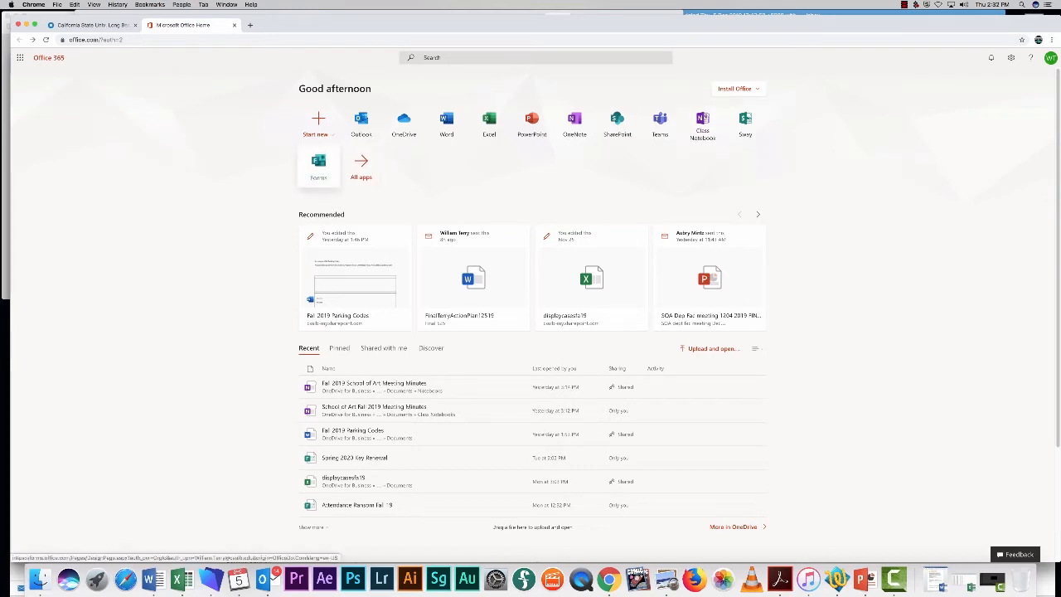
Launch Microsoft Forms from the Office 365 home page to reach My forms.
left_click(318, 164)
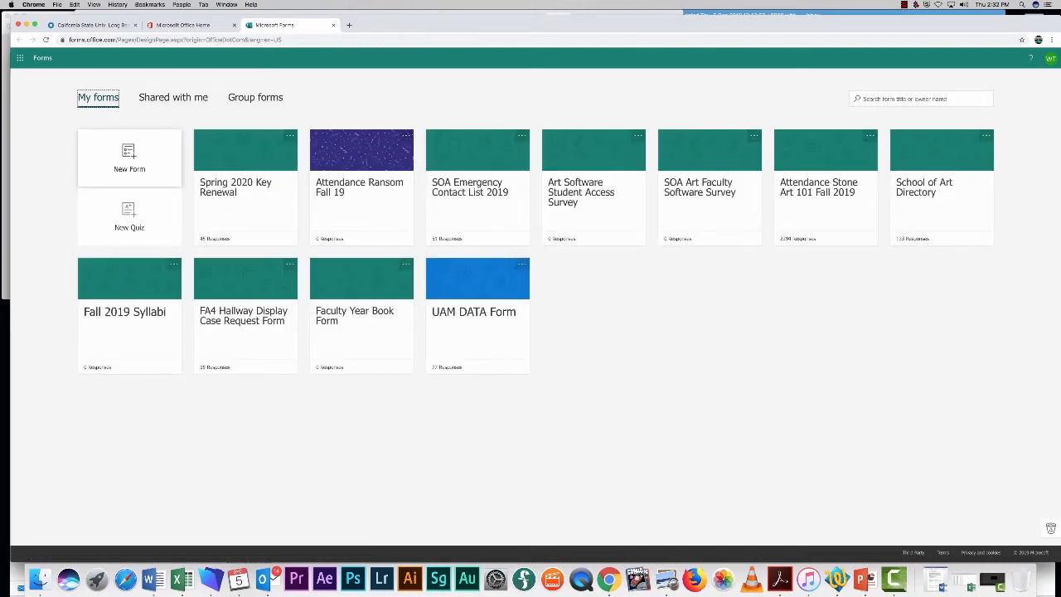
Create a new blank form from the My forms gallery.
left_click(129, 155)
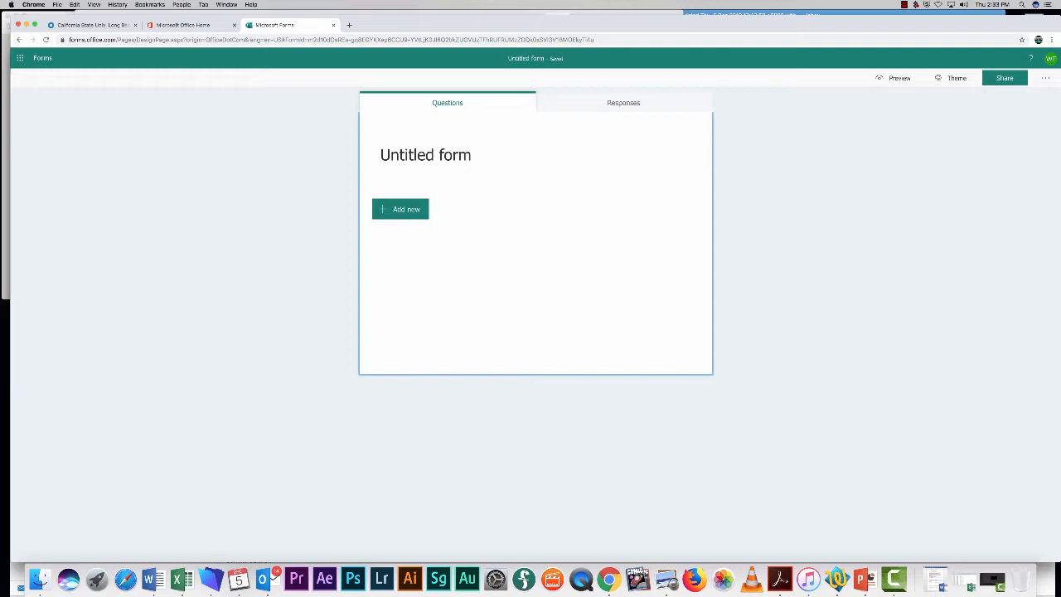
Title the form 'Role for Class X' with the description 'Daily Roll'.
left_click(426, 155)
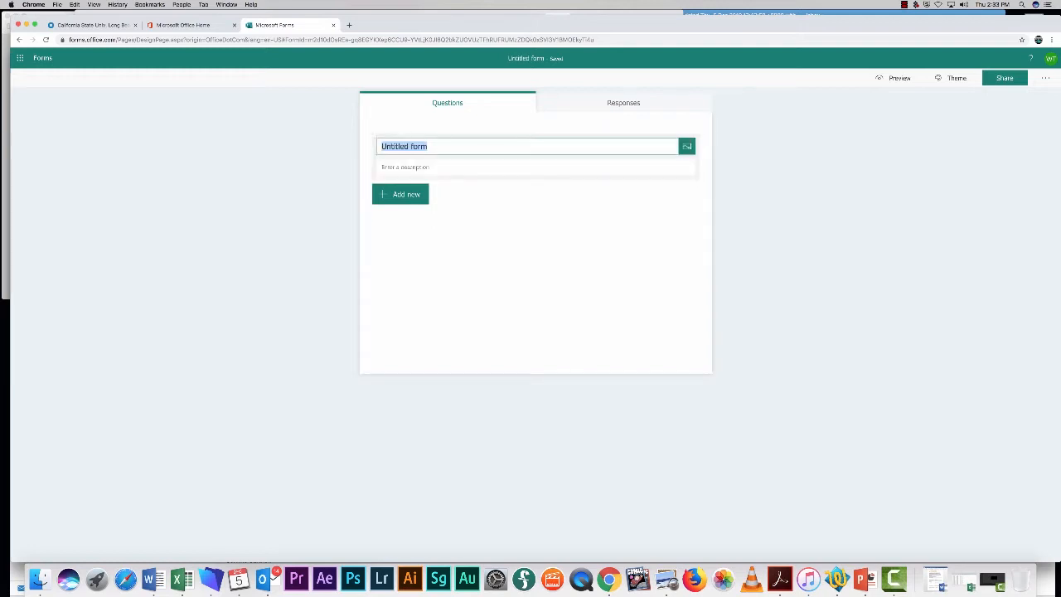
type("Role ")
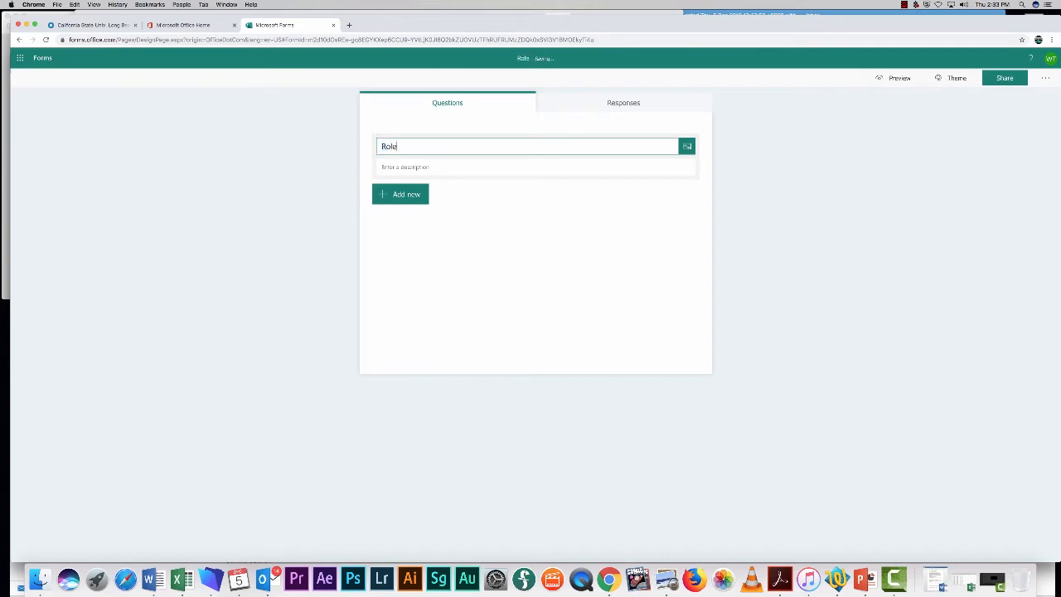
type("for Class X")
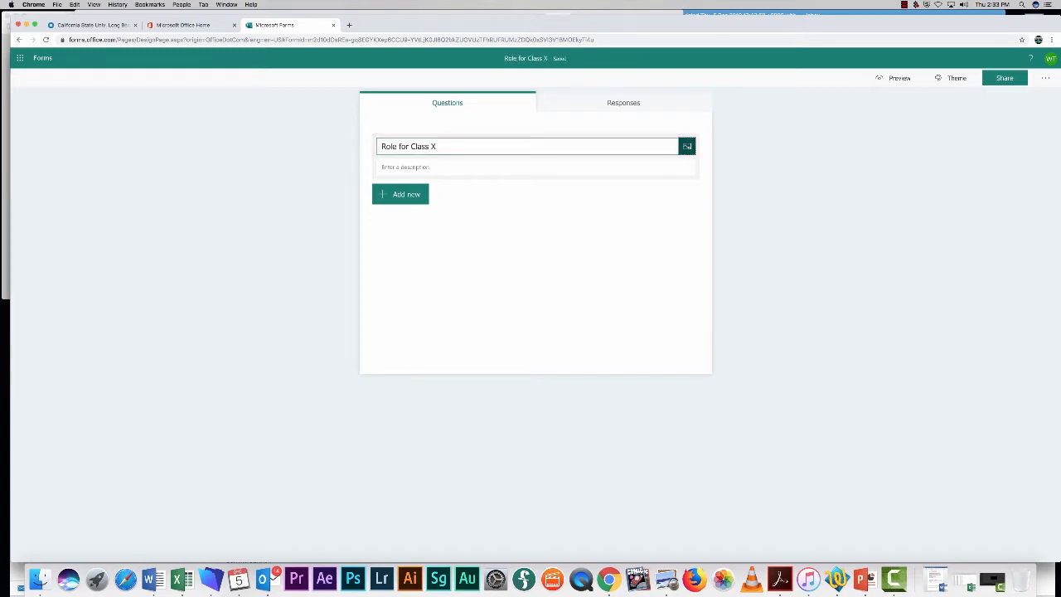
key("Tab")
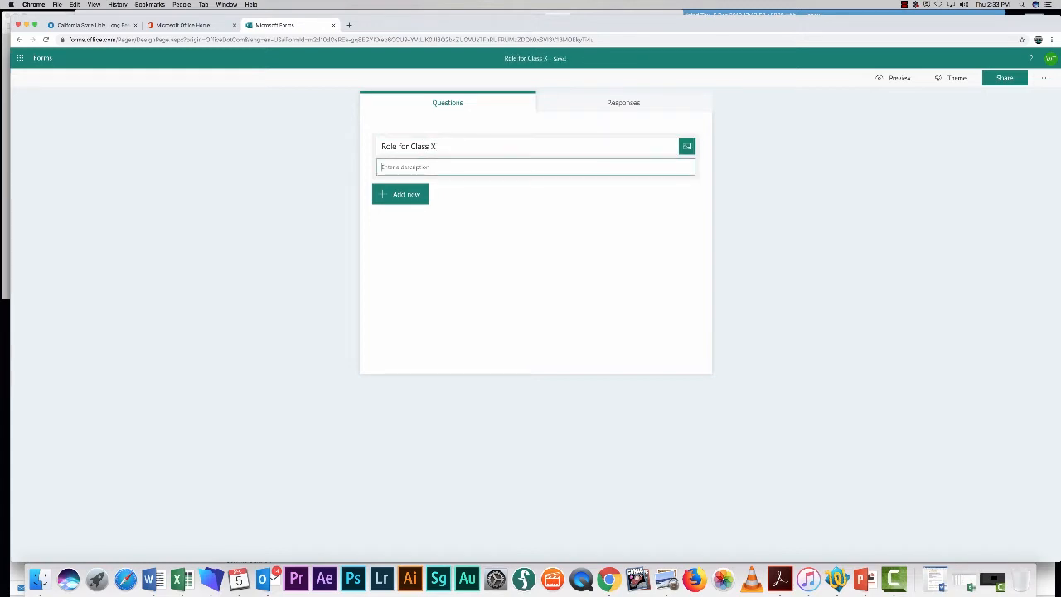
type("Daily Rol")
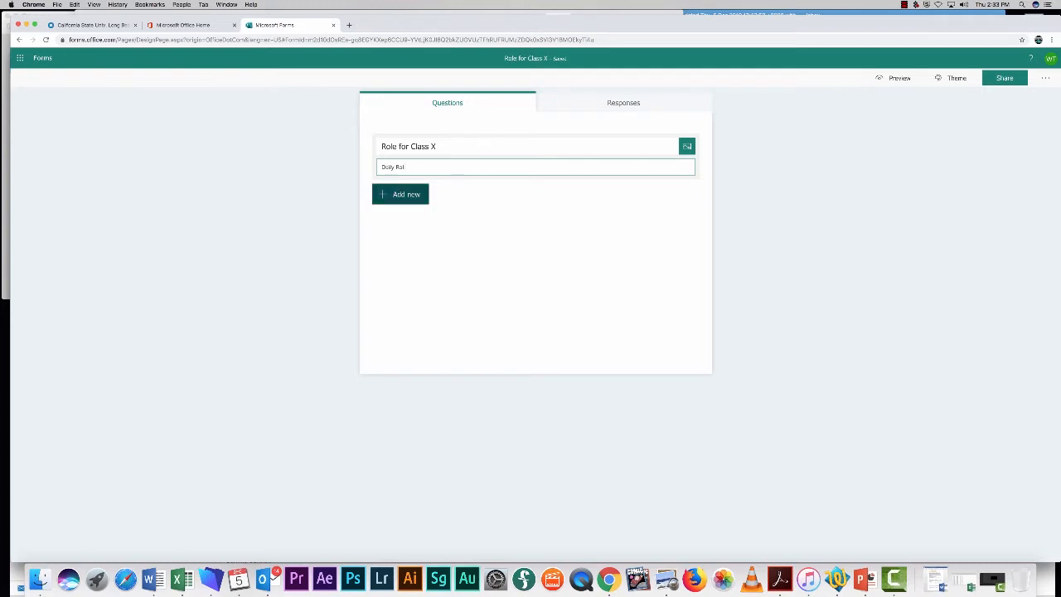
left_click(405, 195)
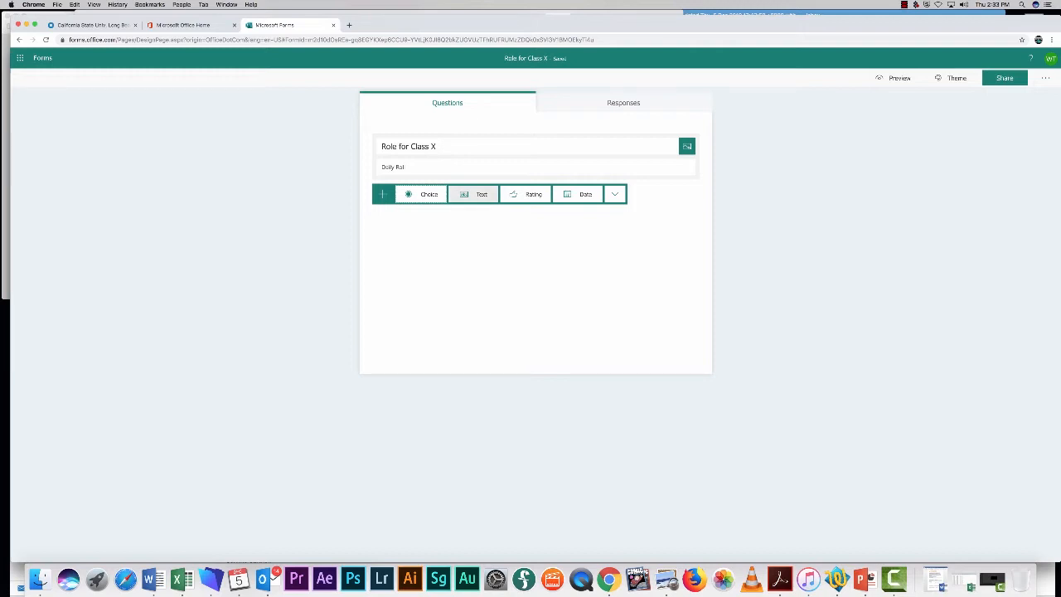
Add short-answer text questions 'Last Name' and 'First Name', leaving First Name as short answer.
left_click(473, 194)
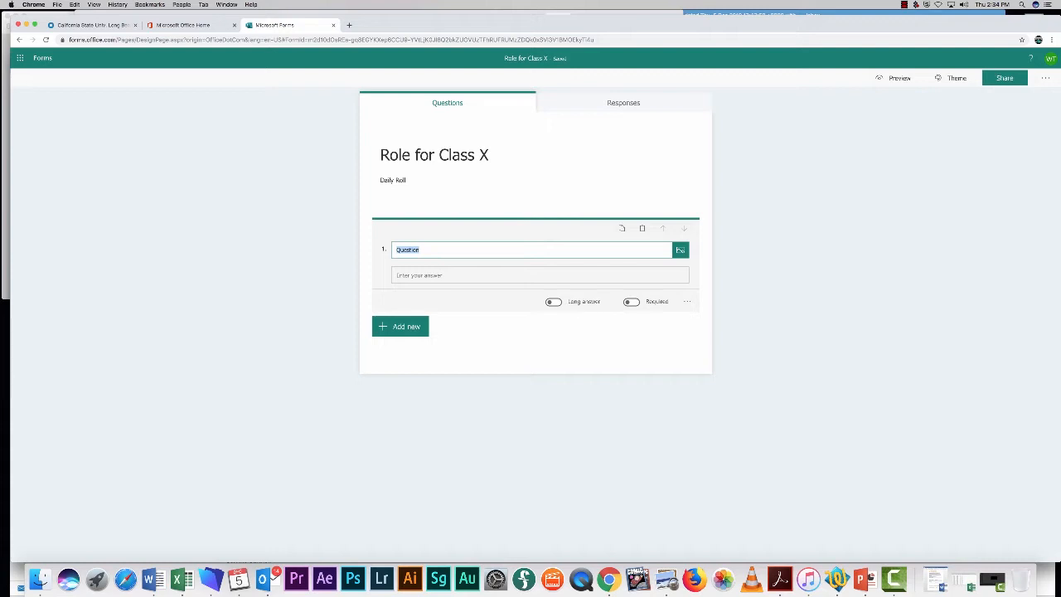
type("Last Name")
left_click(400, 326)
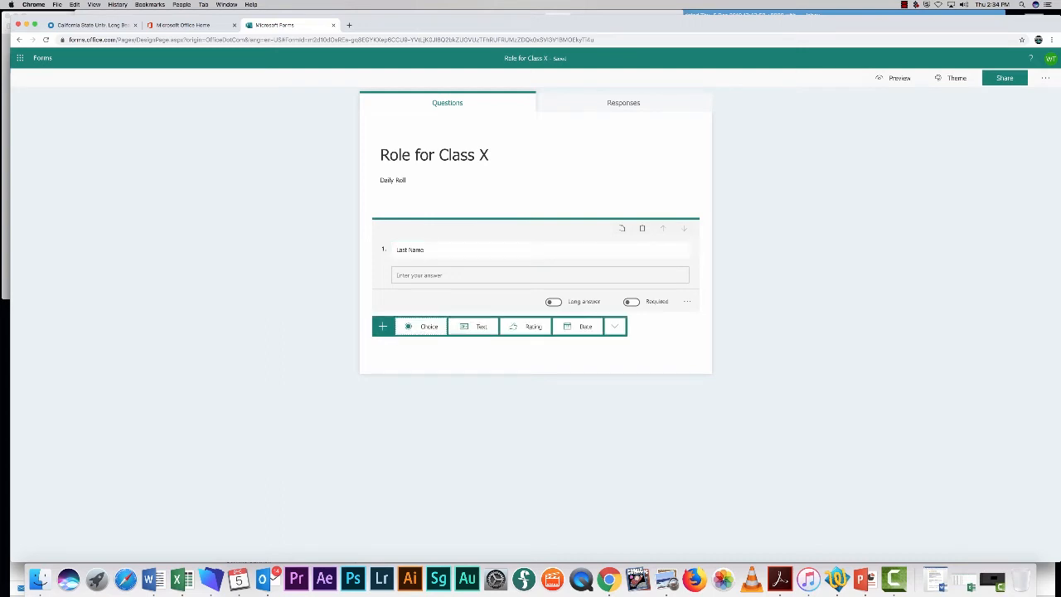
left_click(472, 325)
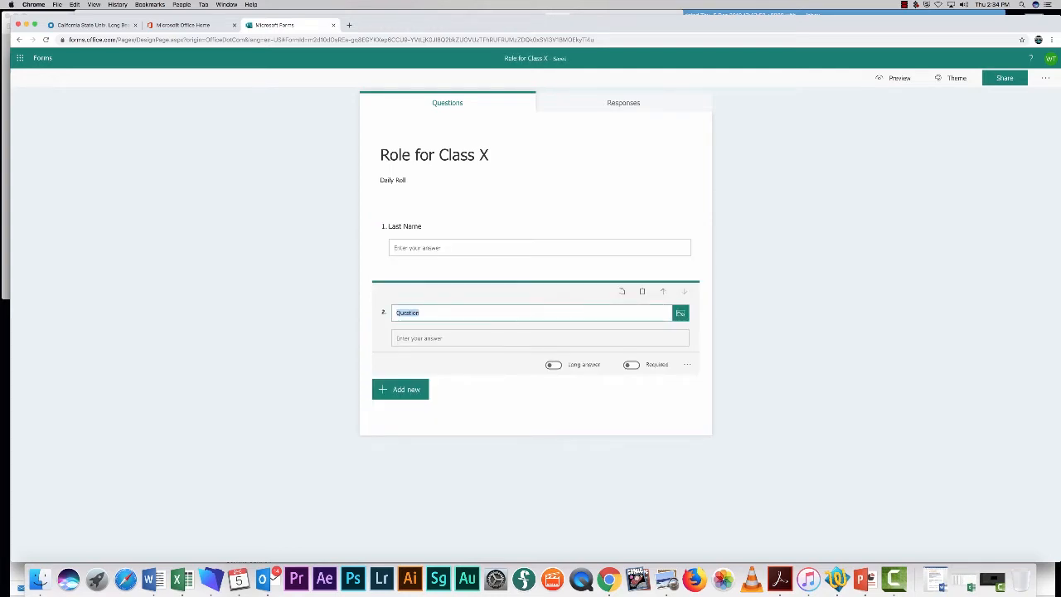
type("First Name")
left_click(553, 364)
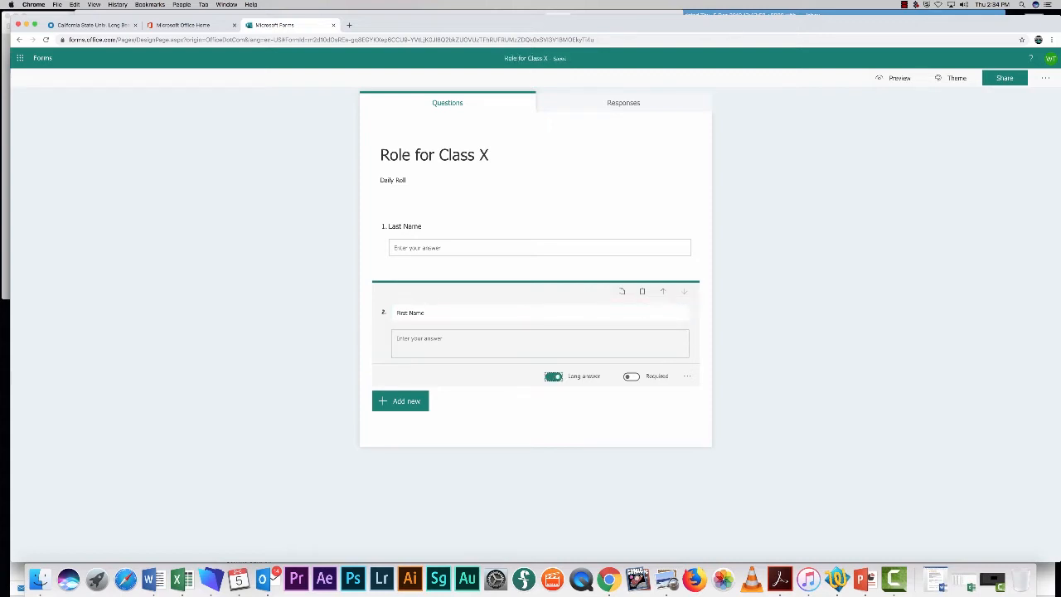
left_click(553, 376)
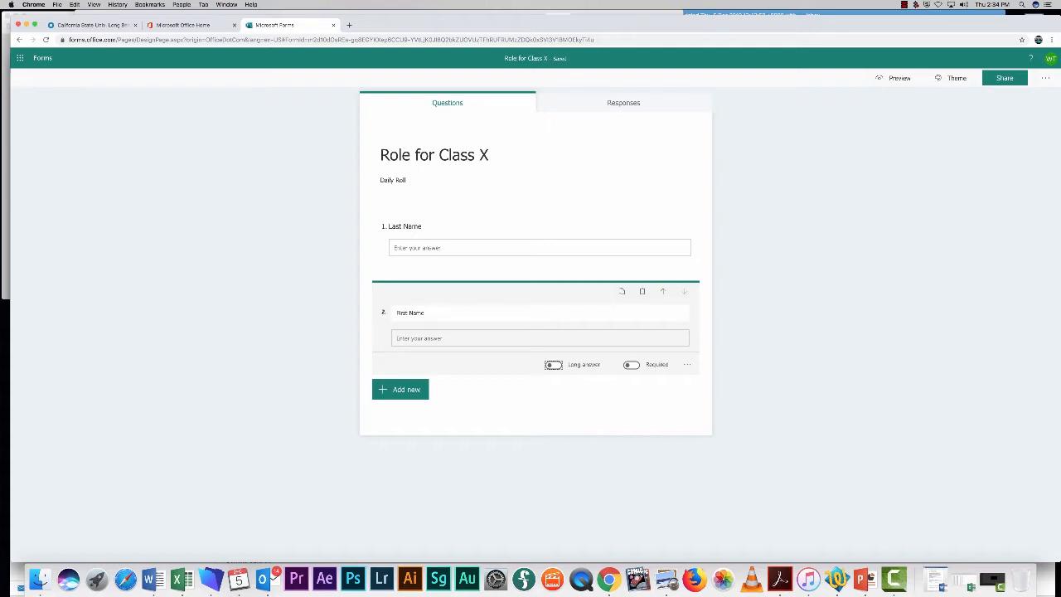
left_click(400, 388)
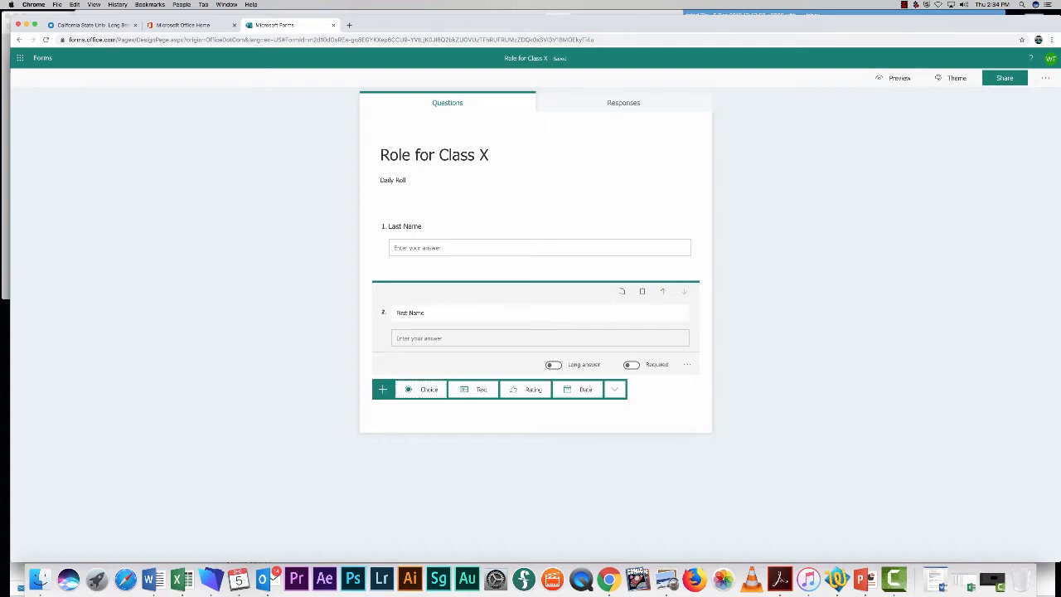
Add text questions 'Student ID #' and 'Day Specific Question' as the third and fourth questions.
left_click(473, 388)
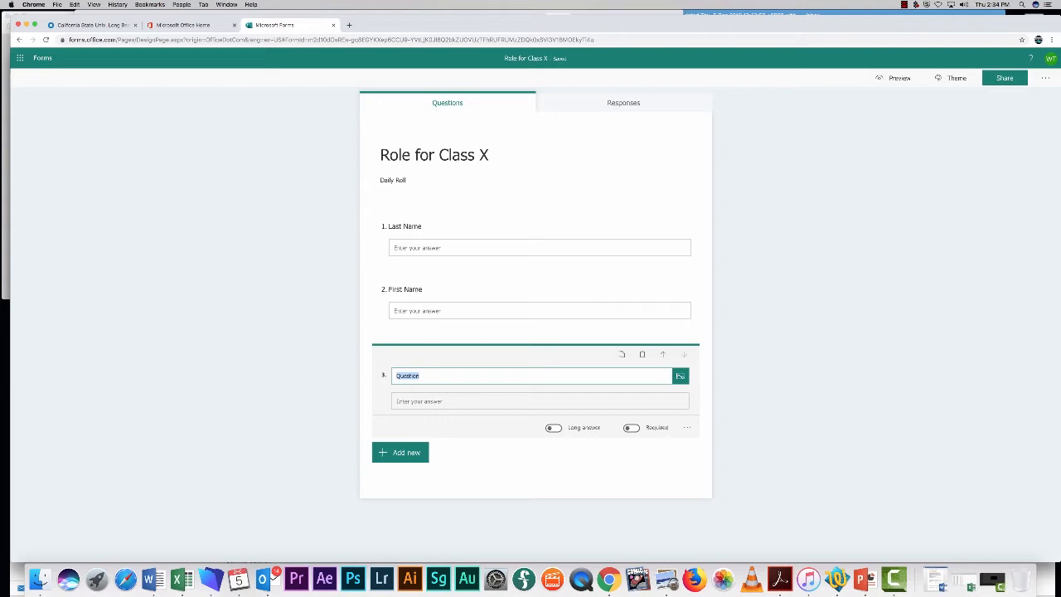
type("Student ID #")
left_click(400, 451)
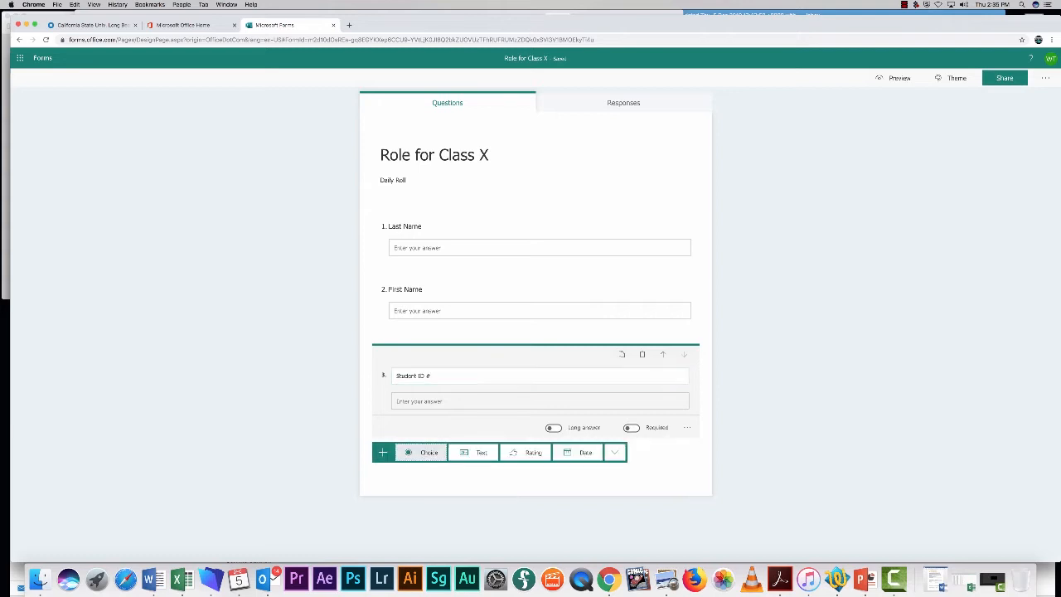
left_click(472, 451)
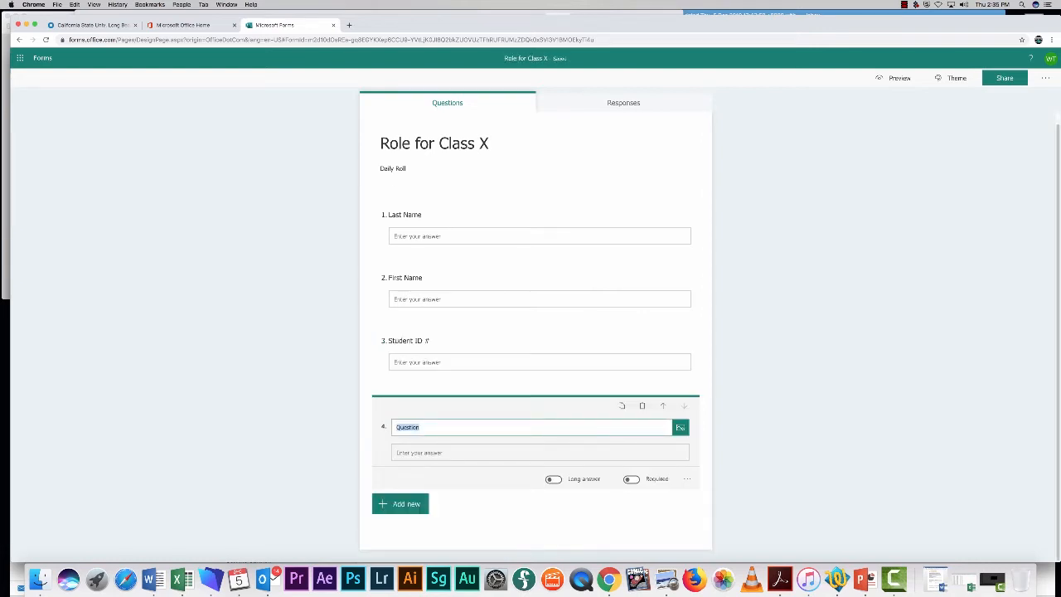
type("Day Specific Question")
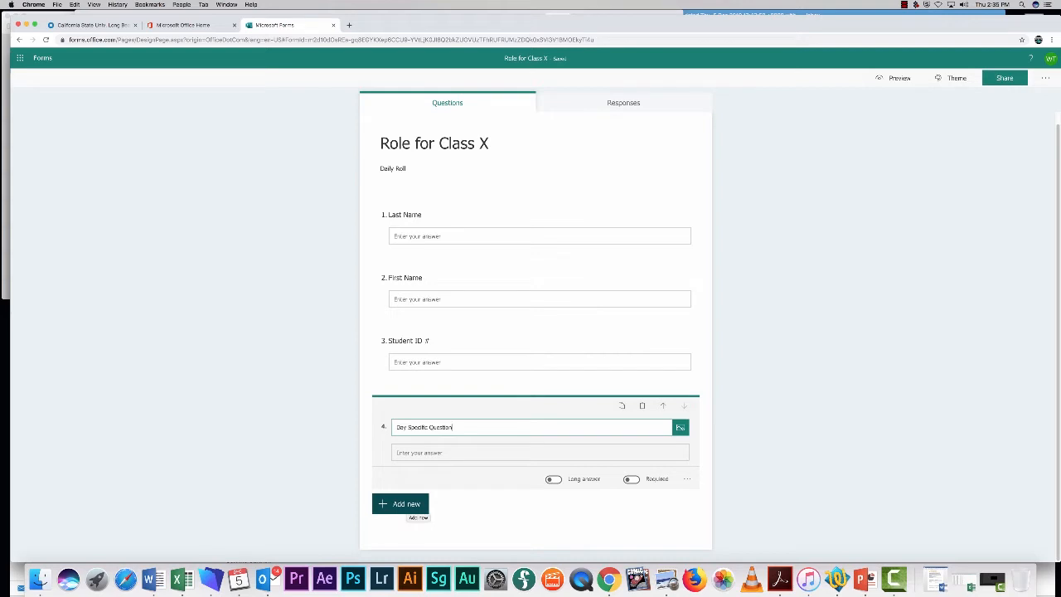
left_click(406, 502)
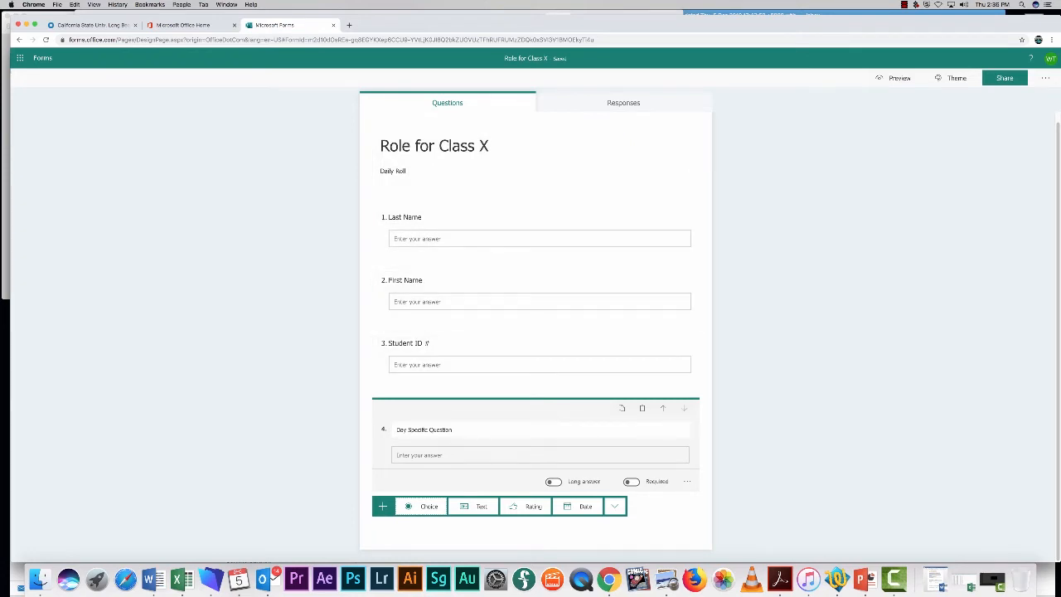
left_click(779, 430)
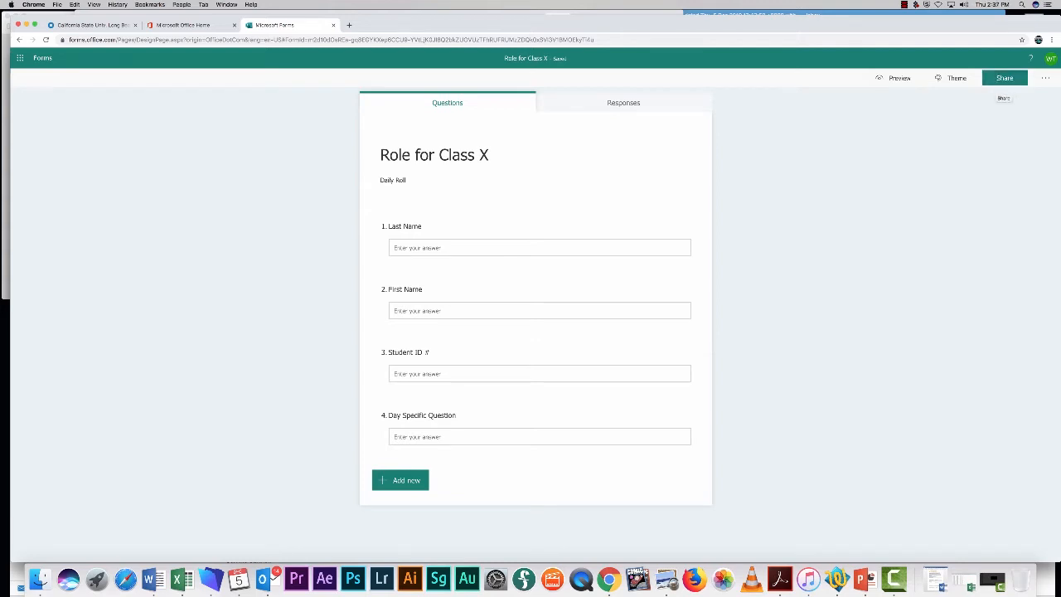
Allow anyone with the link to respond, copy the response link, and open an incognito window.
left_click(1004, 78)
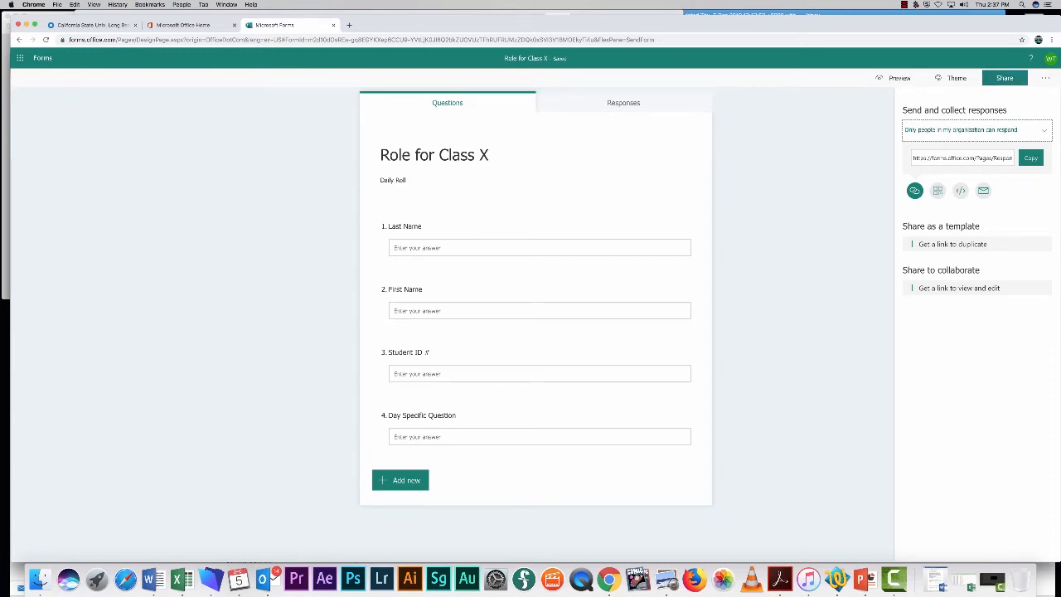
left_click(976, 129)
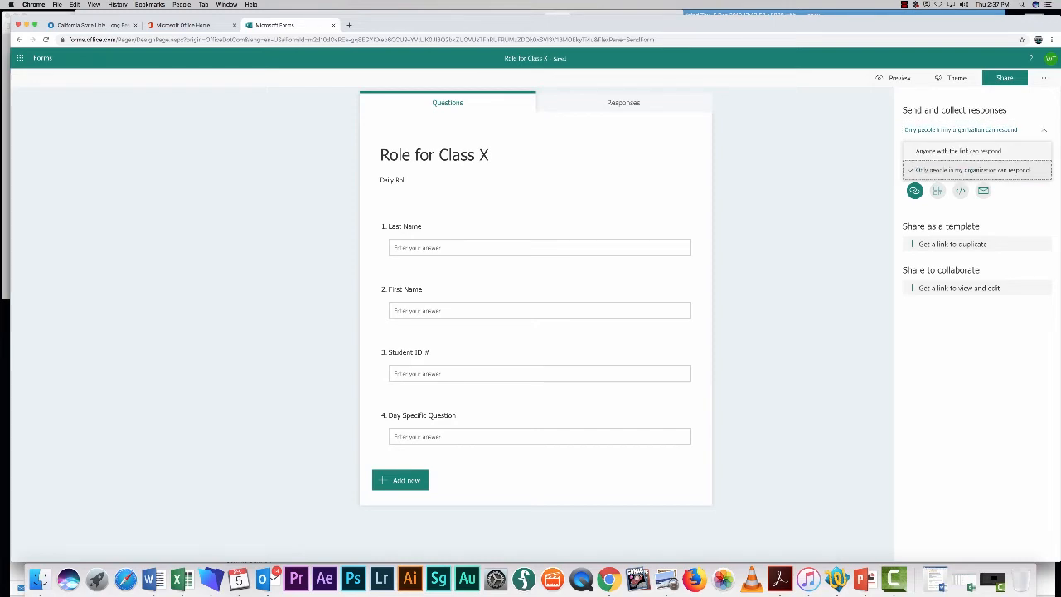
left_click(958, 151)
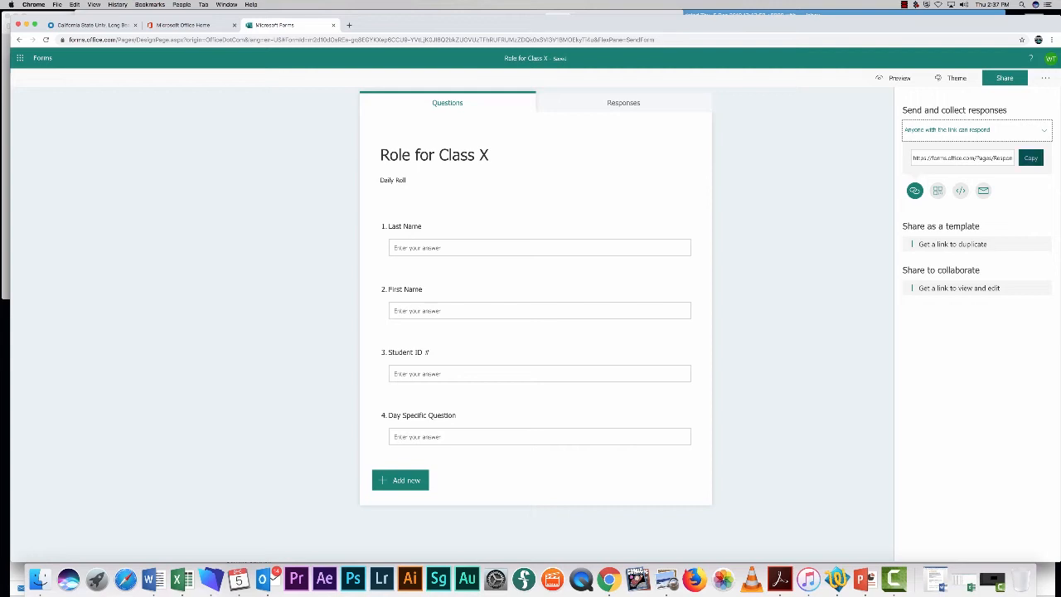
left_click(1030, 157)
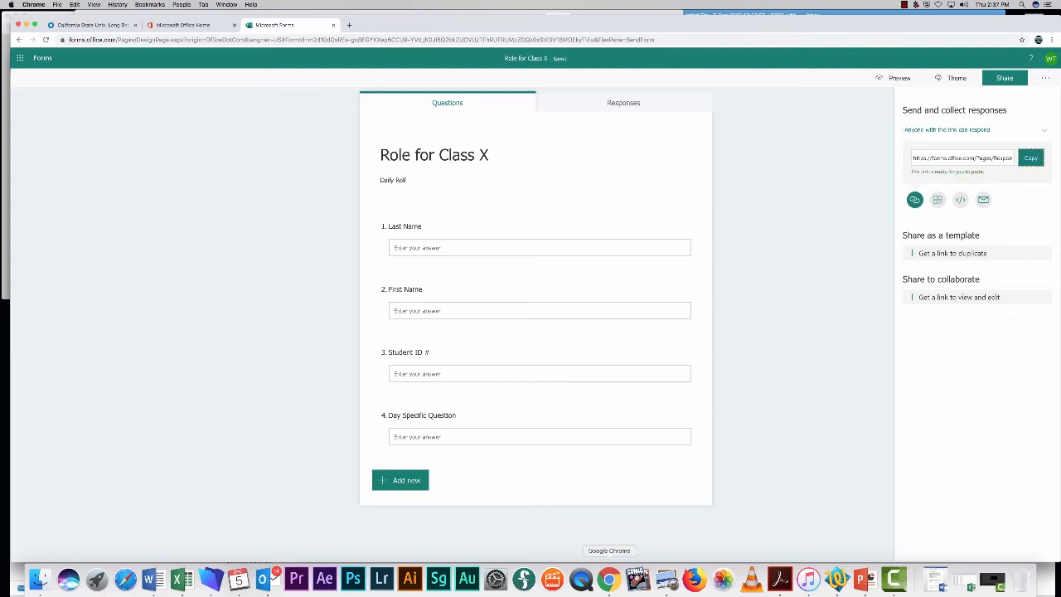
right_click(609, 579)
left_click(646, 506)
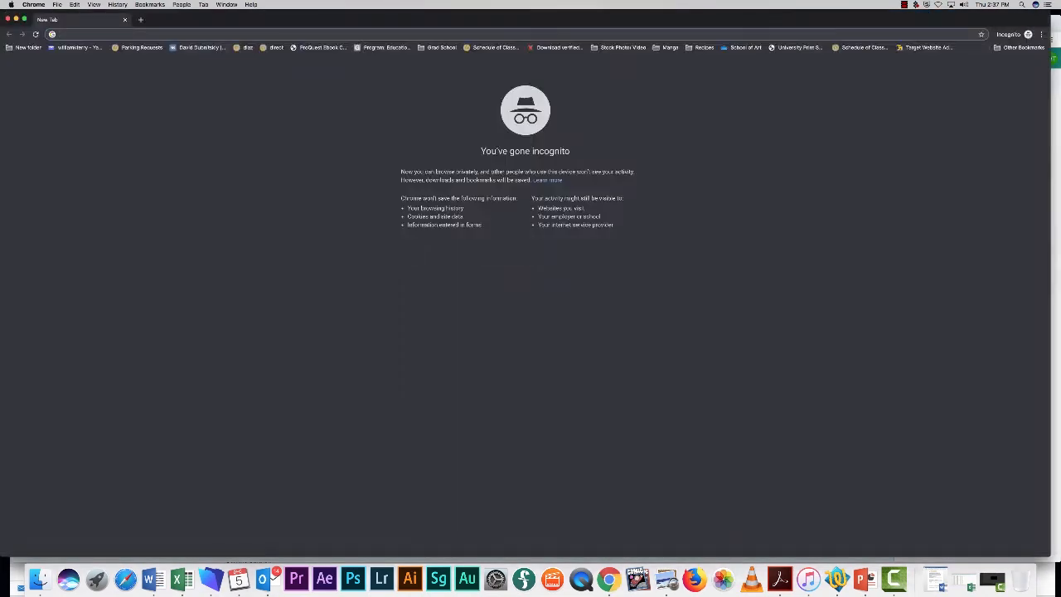
Load the pasted form link and submit a test response with sample name, student ID and 'Blue'.
key("super+v")
key("Return")
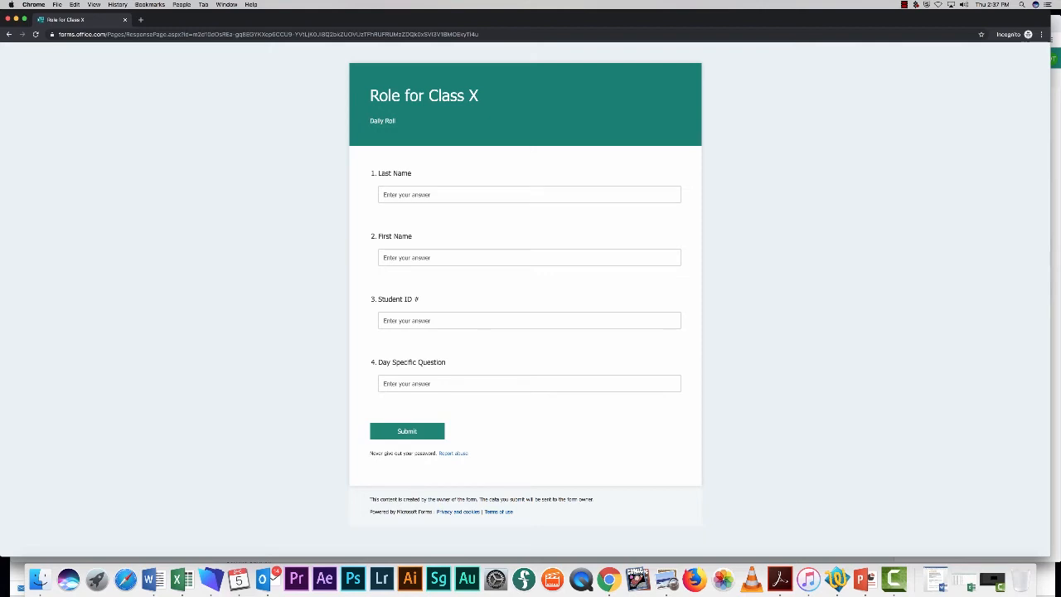
left_click(384, 194)
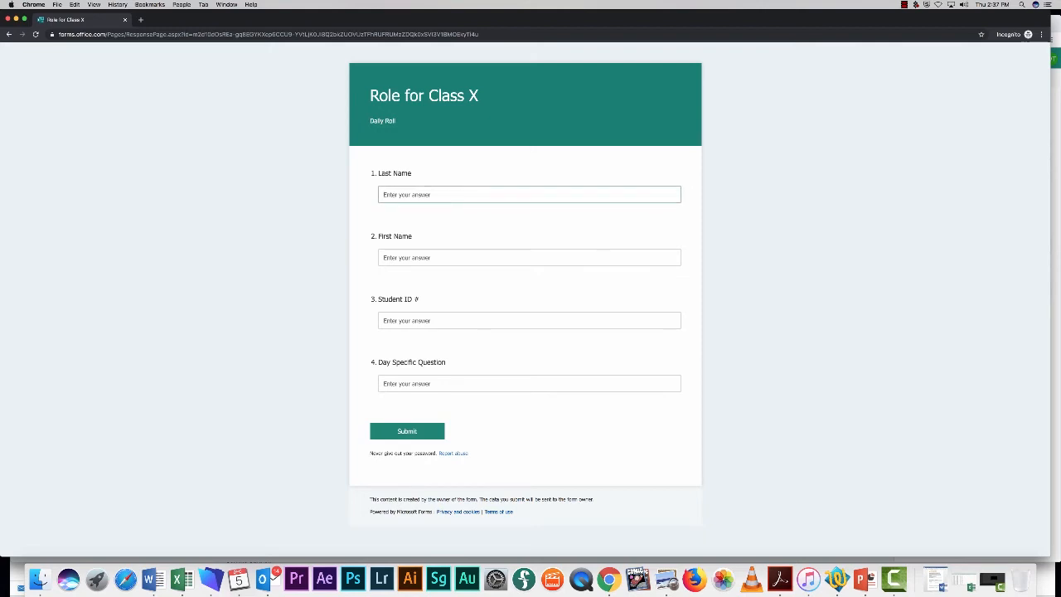
key("Tab")
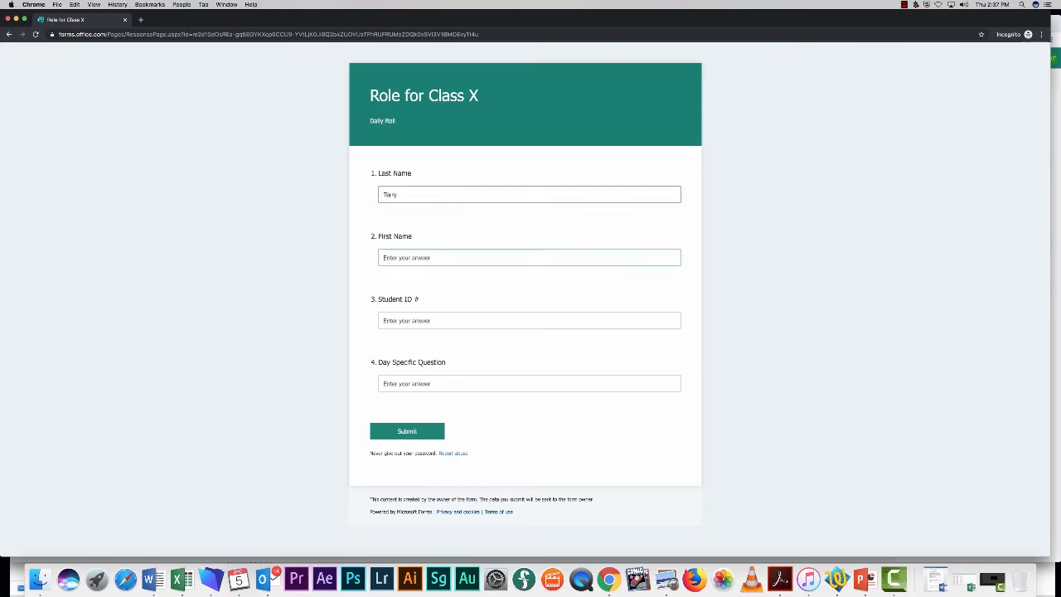
key("Tab")
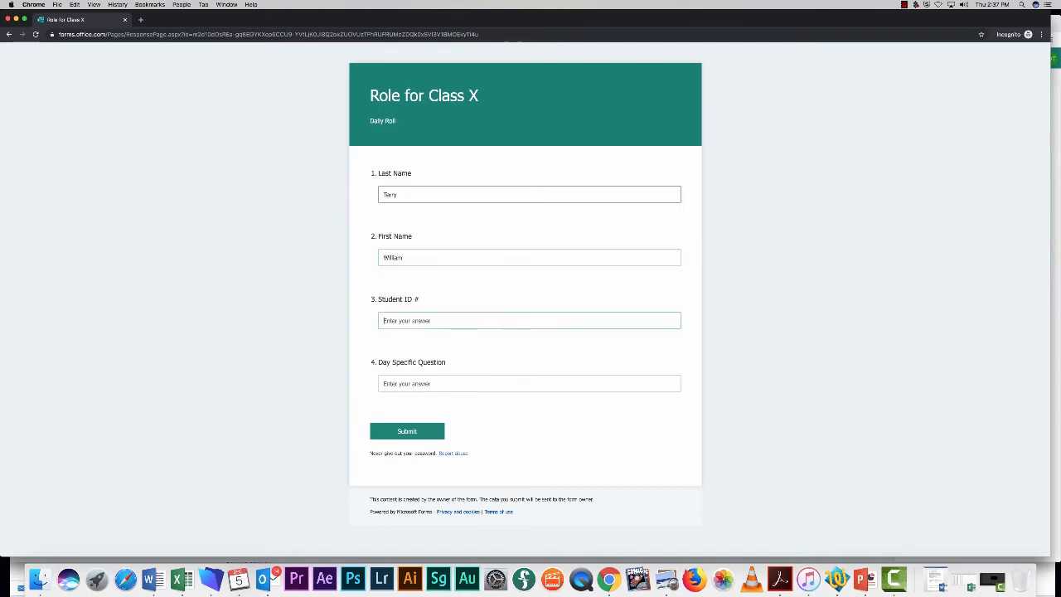
type("1234567")
key("Tab")
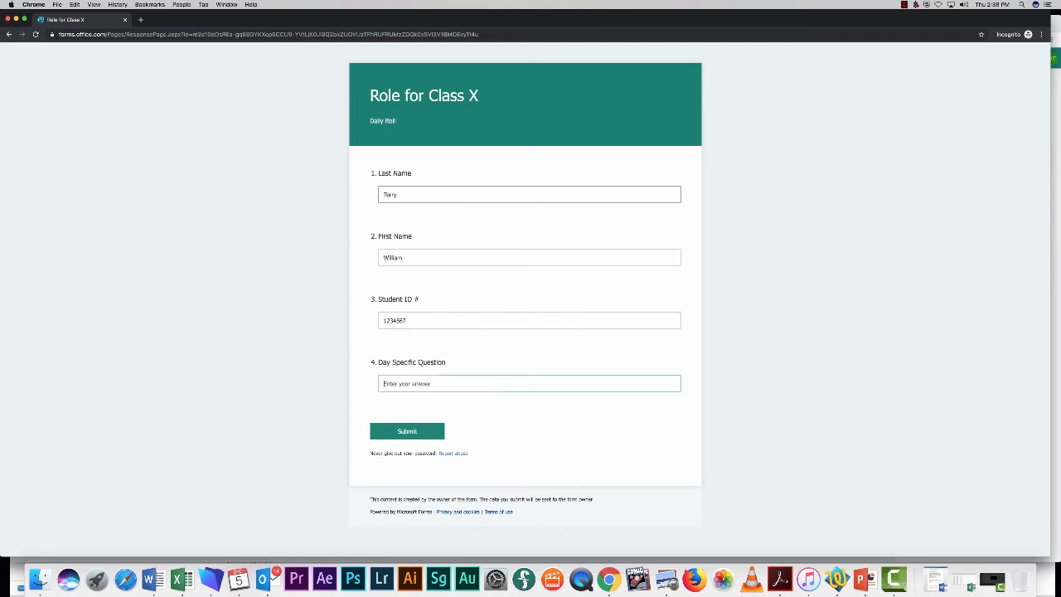
type("Blue")
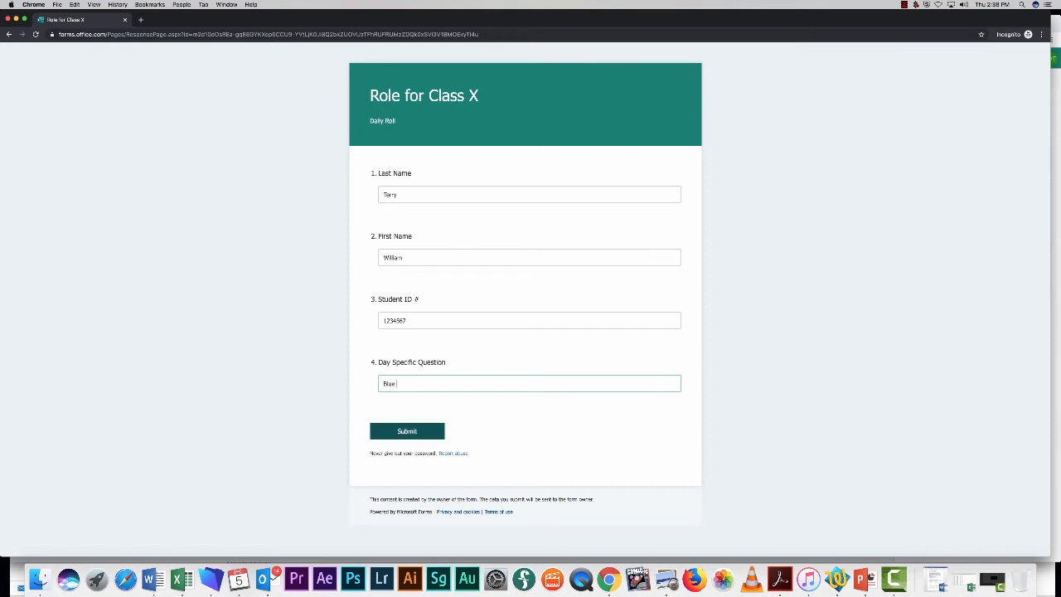
left_click(406, 430)
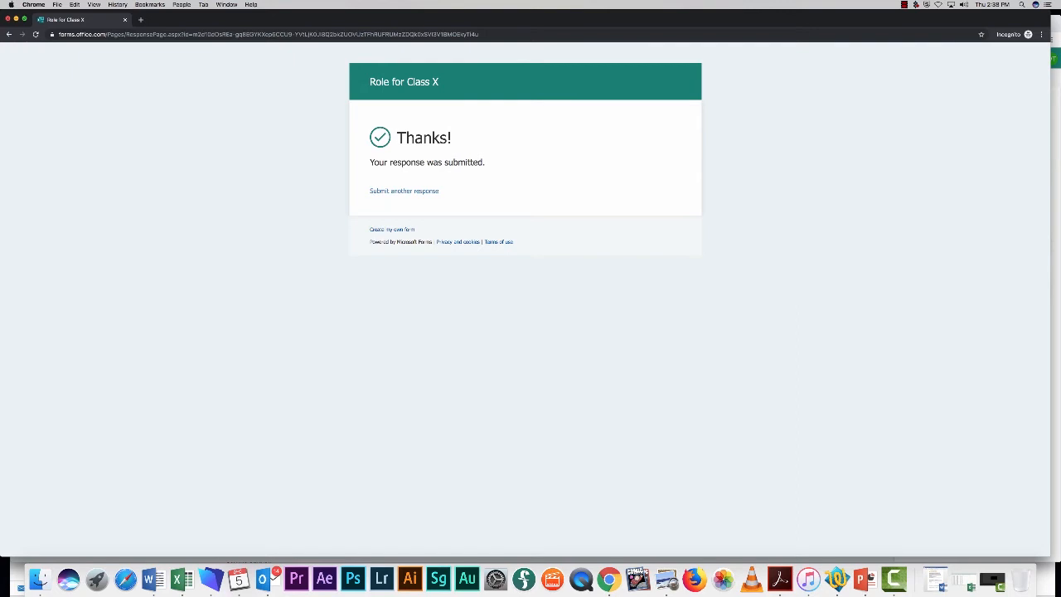
Review the single collected response on the Responses tab and export the responses to Excel.
left_click(16, 18)
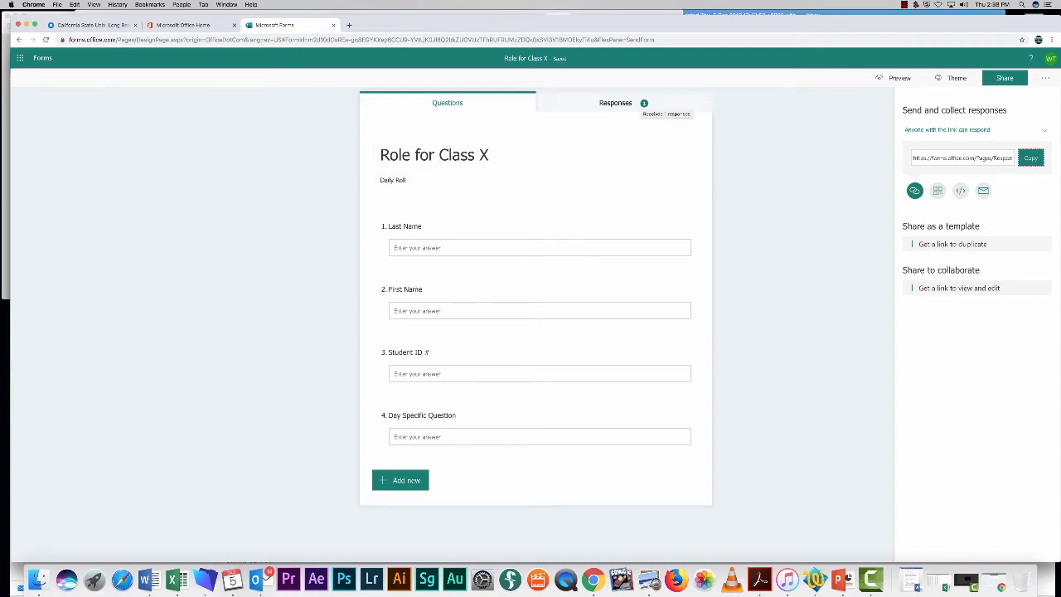
left_click(643, 104)
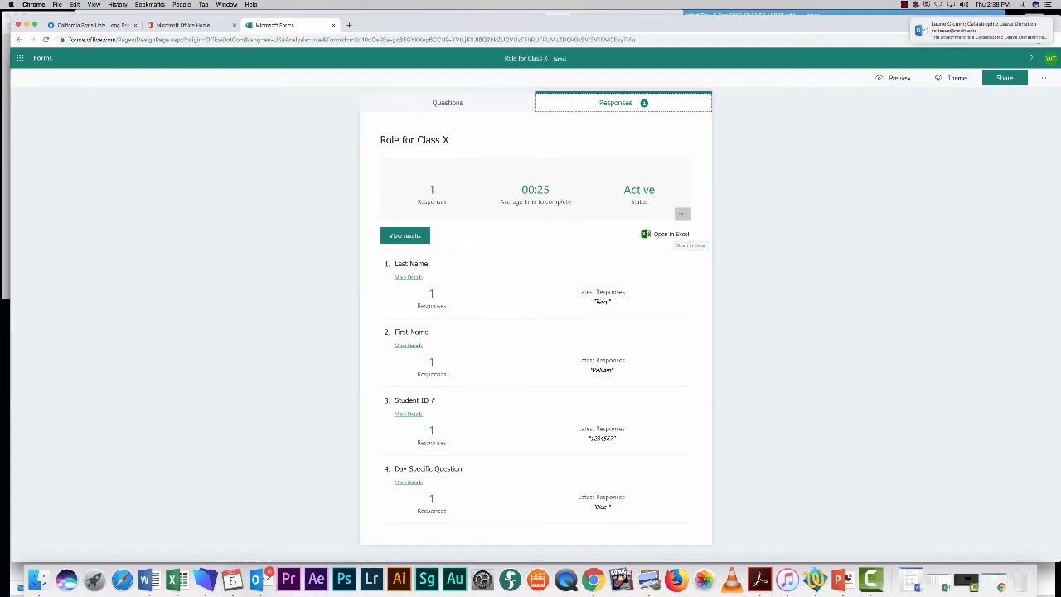
left_click(670, 234)
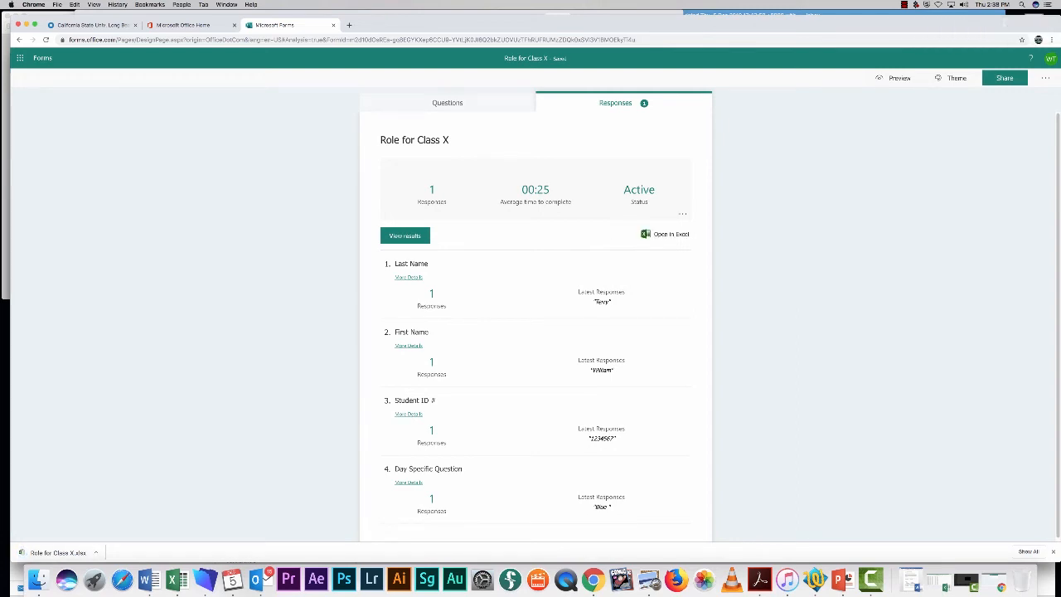
Open the downloaded Role for Class X.xlsx, minimize the scheduling workbook, and enlarge and centre its window.
left_click(56, 553)
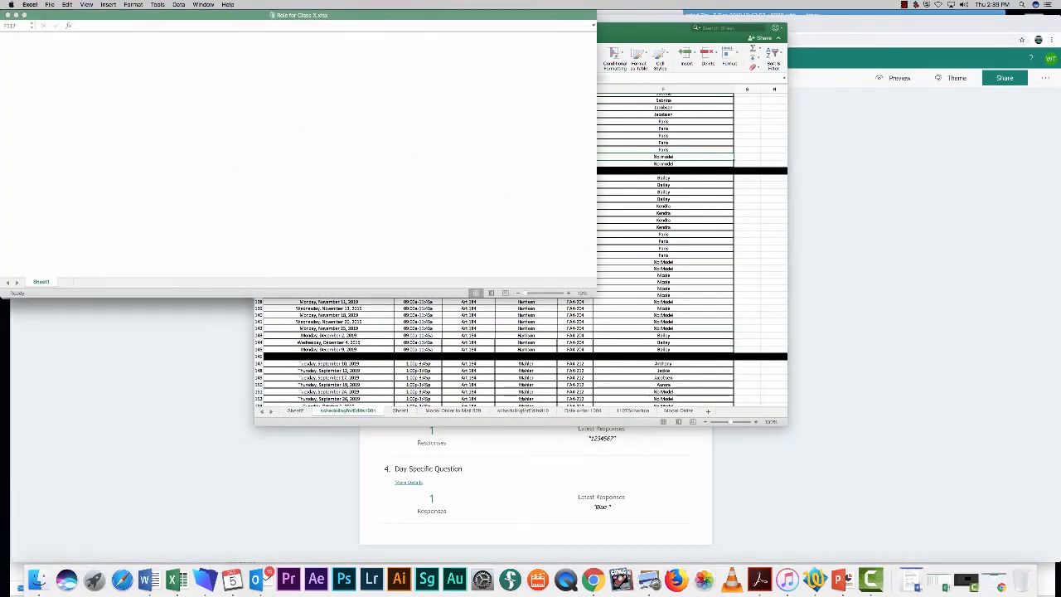
left_click_drag(650, 28, 771, 120)
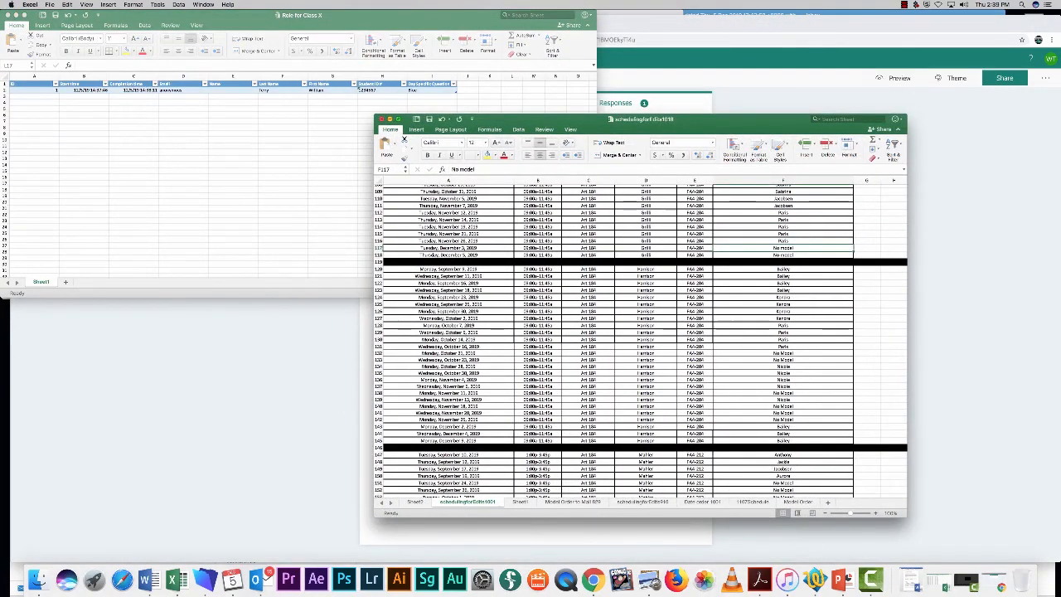
left_click(391, 119)
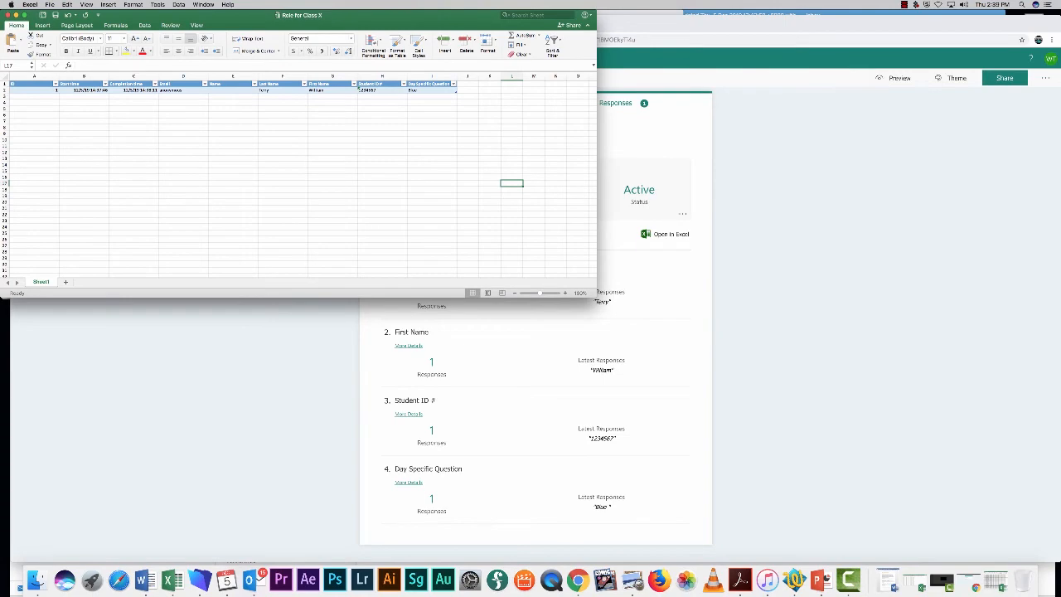
left_click_drag(595, 296, 798, 396)
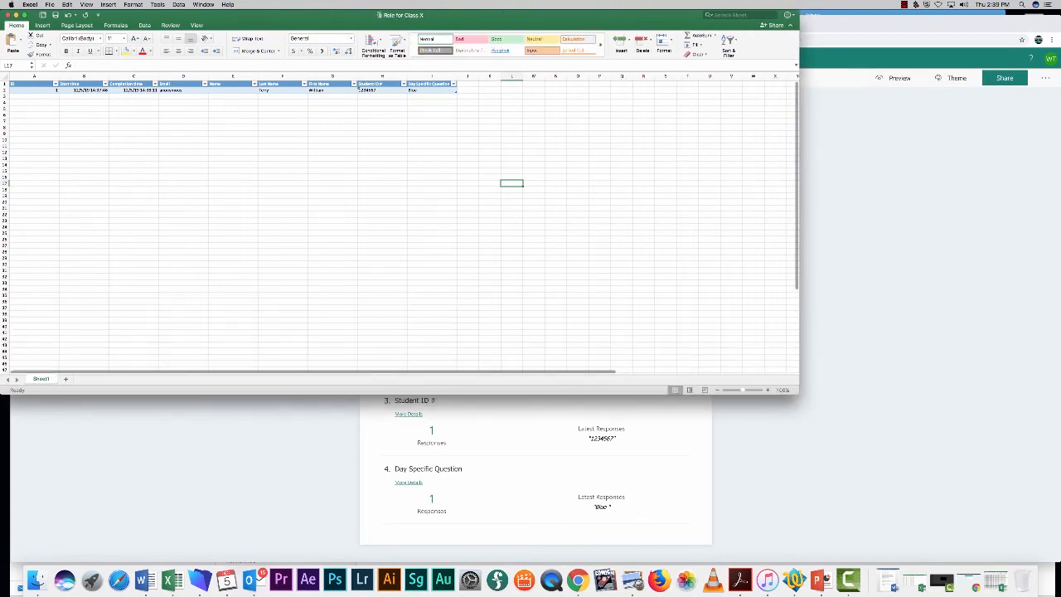
left_click_drag(500, 15, 650, 122)
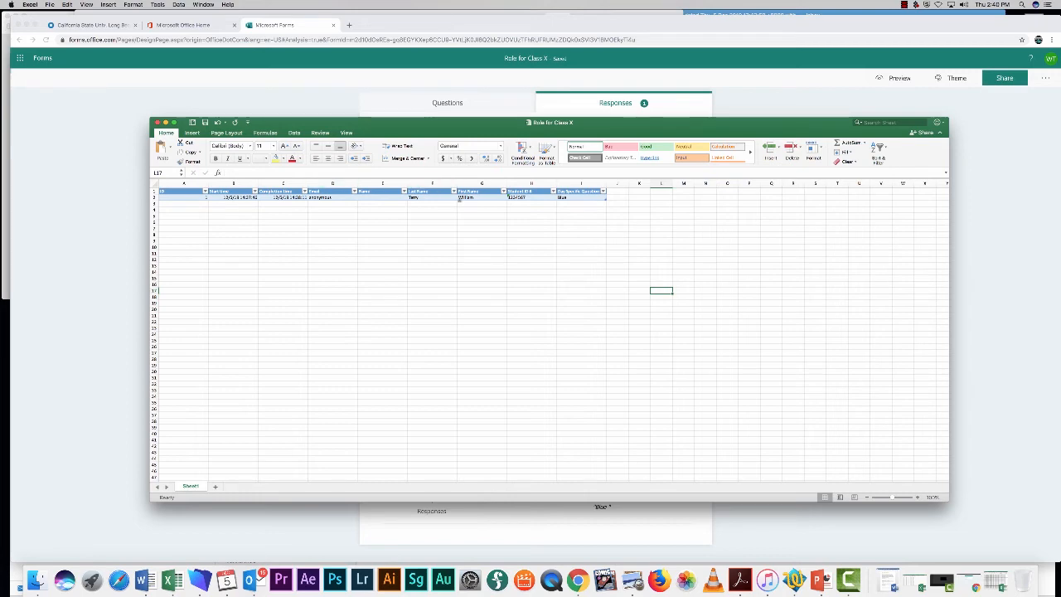
Inspect the Last Name filter values, then minimize all three open Excel workbooks.
left_click(454, 192)
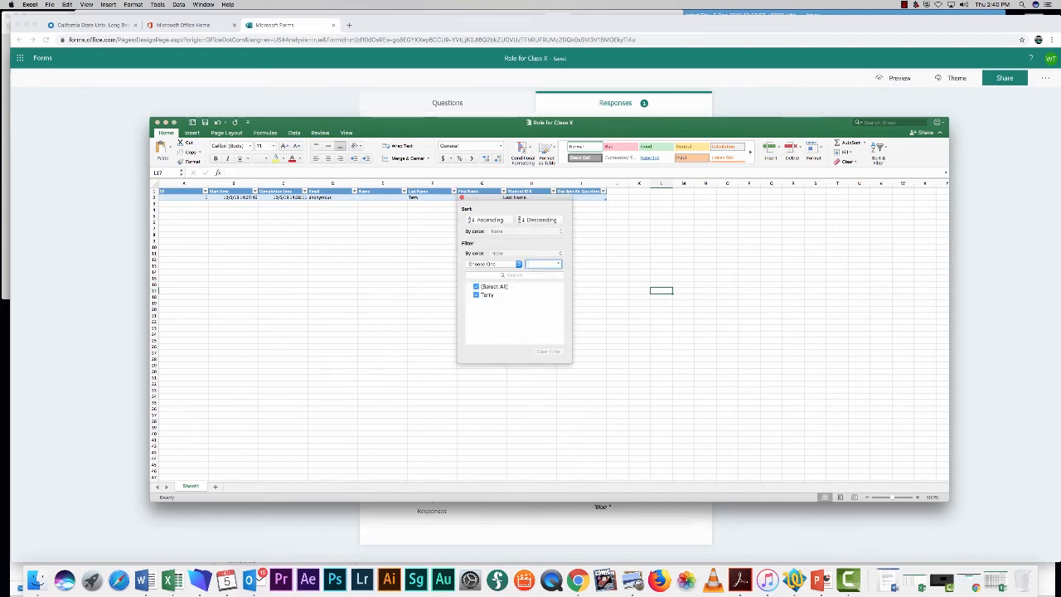
key("Escape")
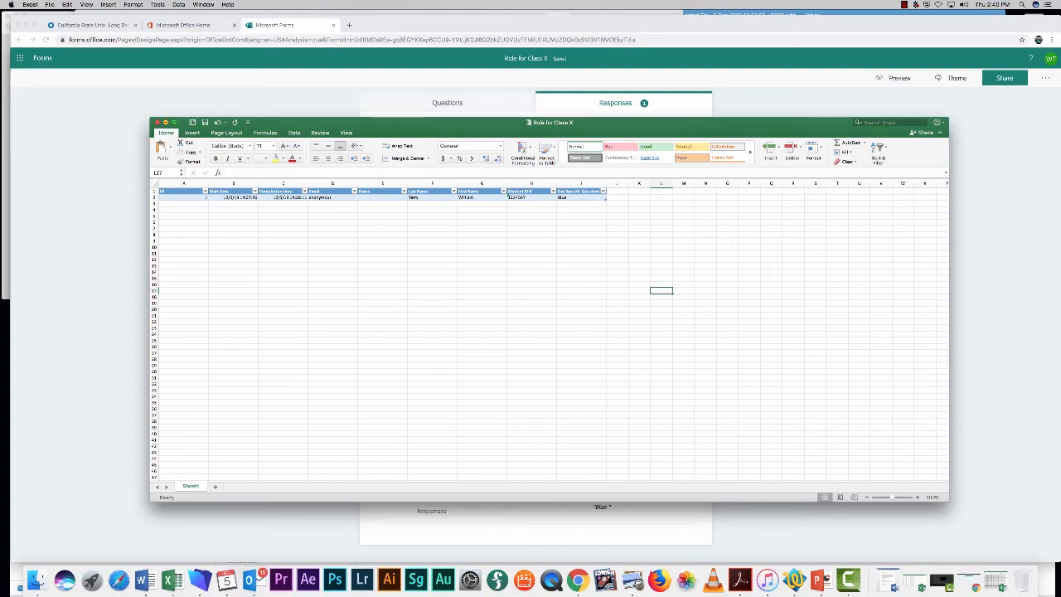
key("super+m")
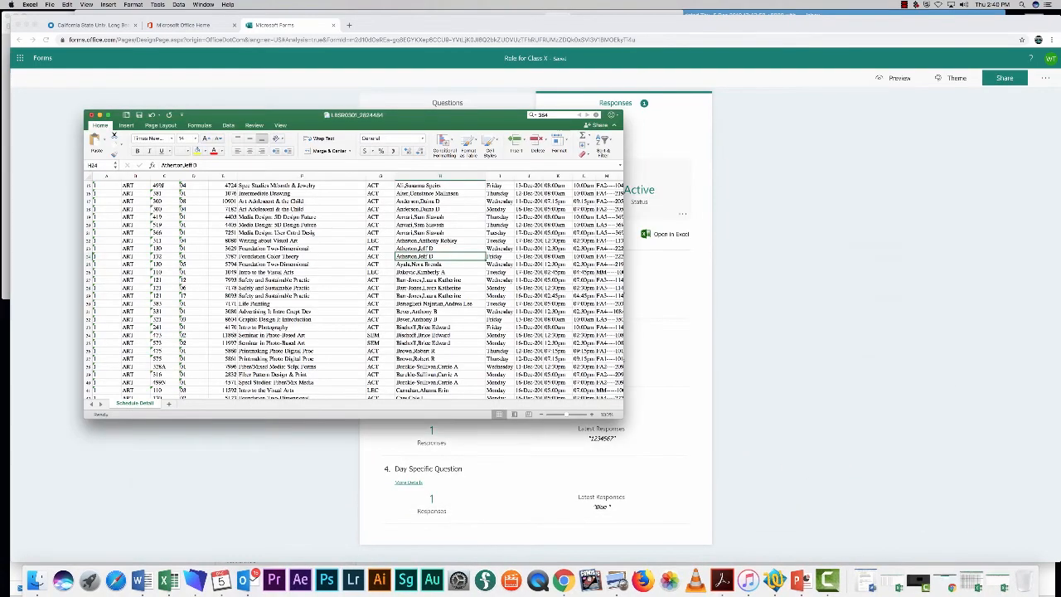
key("super+m")
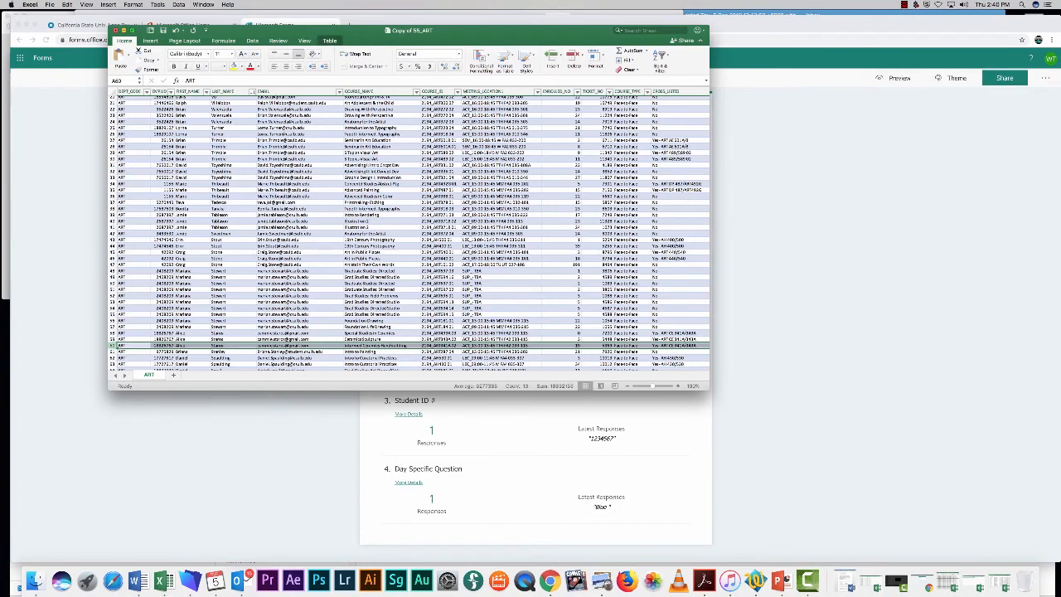
key("super+m")
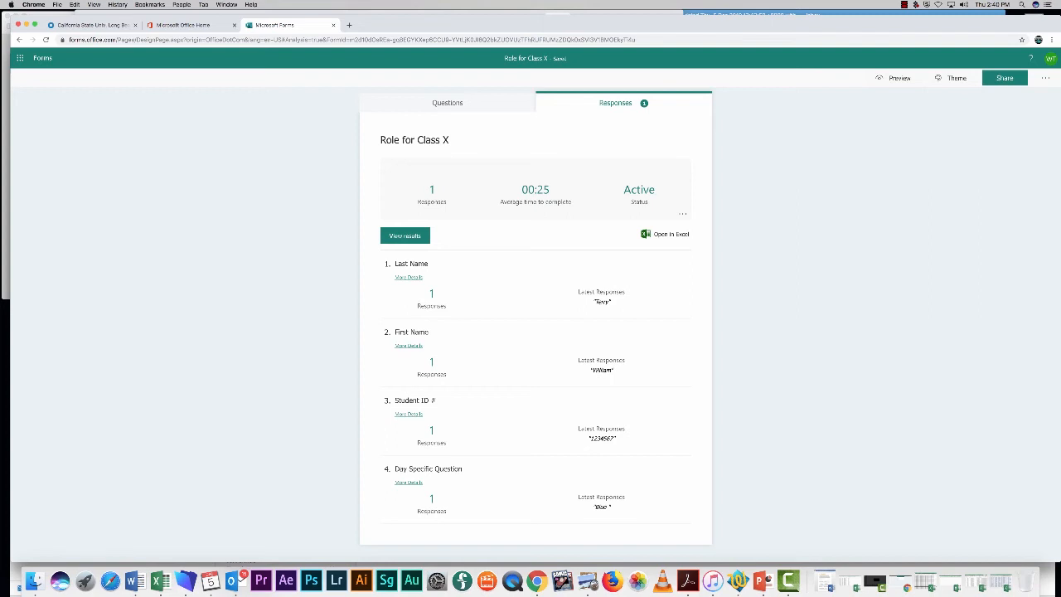
Go back to the Role for Class X questions and bring up the form's Settings.
left_click(447, 103)
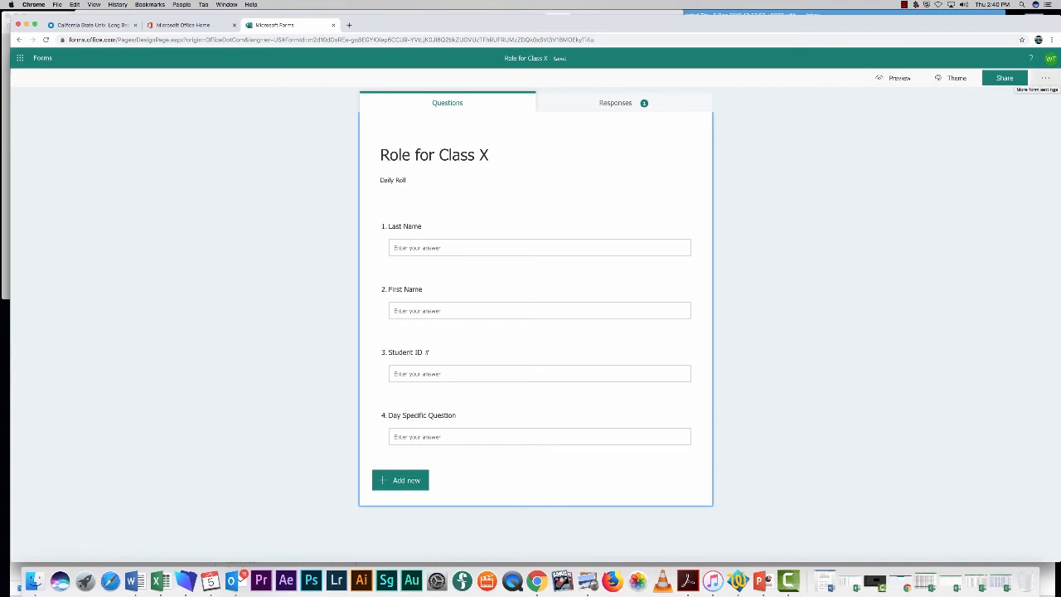
left_click(1045, 77)
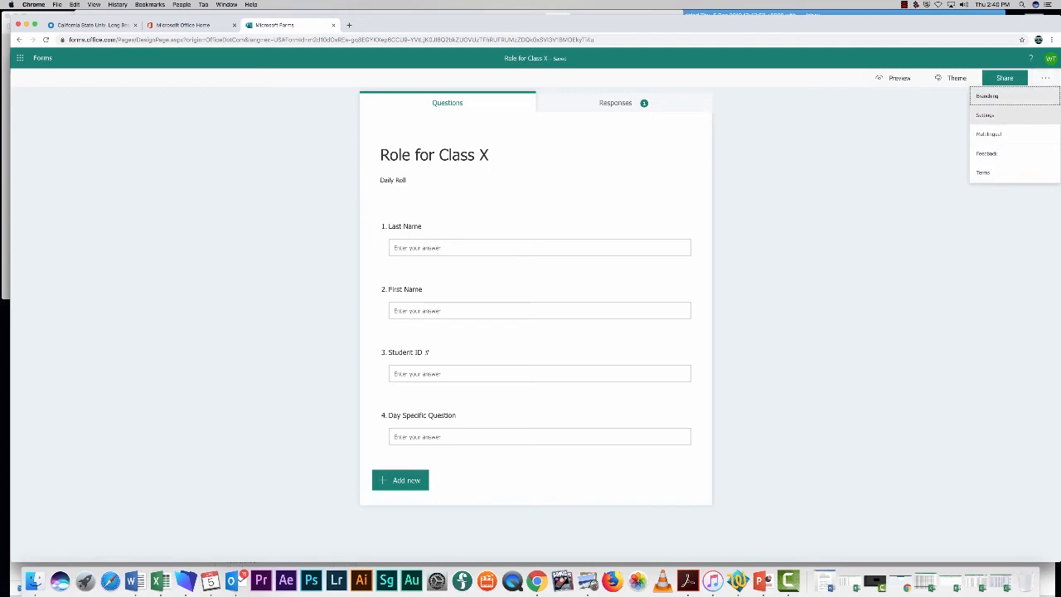
left_click(986, 115)
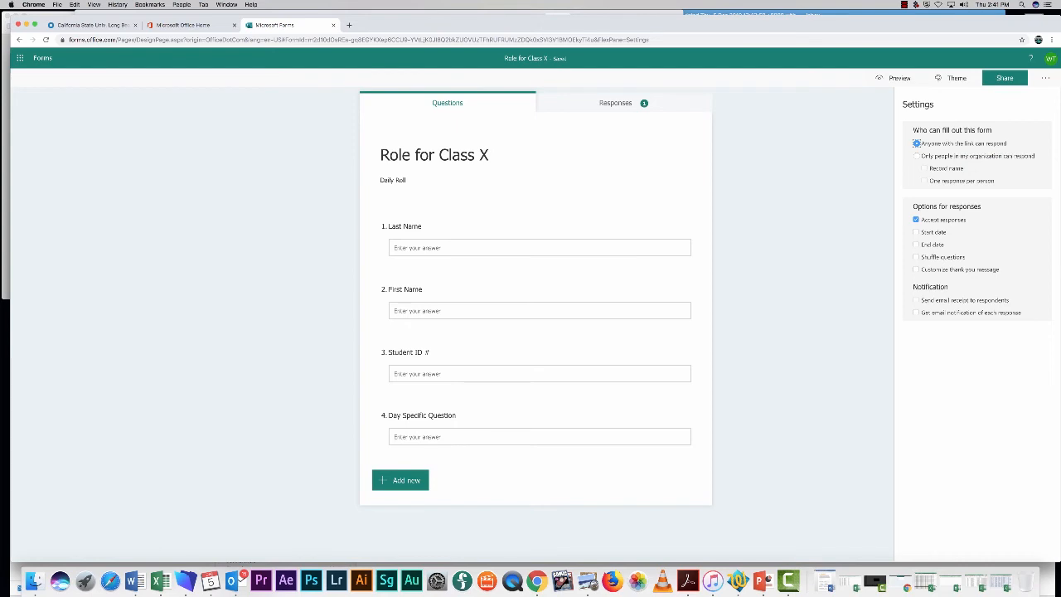
Enable Start date and End date so responses are accepted only from 3:00 PM to 4:00 PM.
left_click(915, 232)
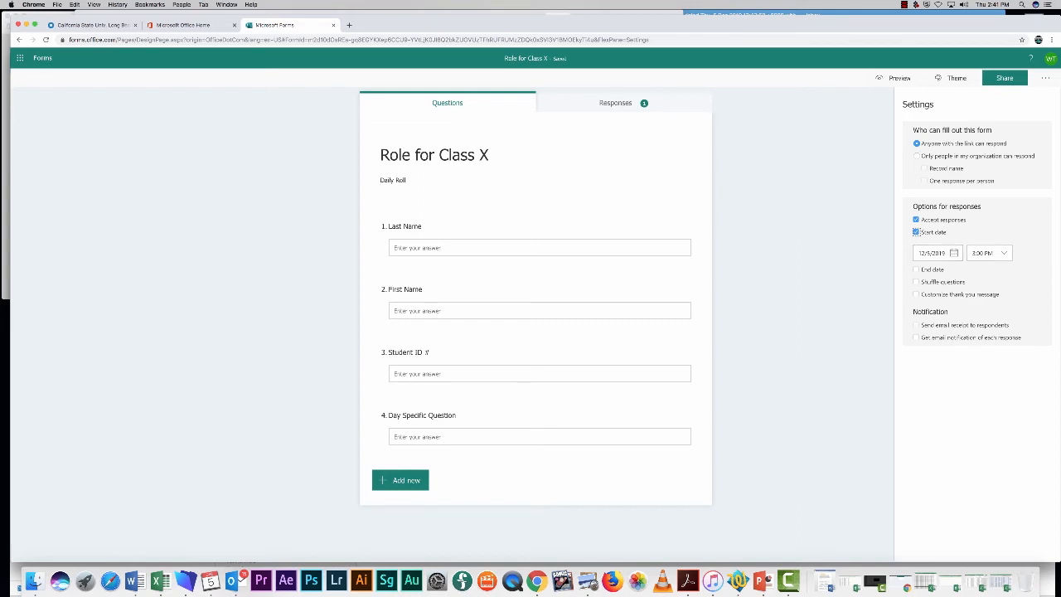
left_click(915, 269)
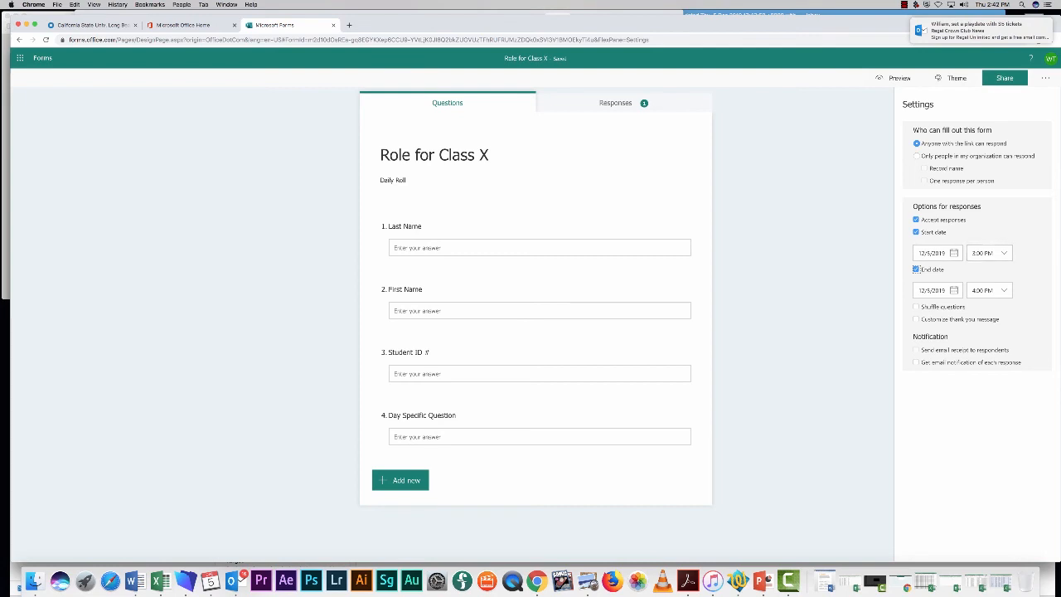
left_click(1027, 266)
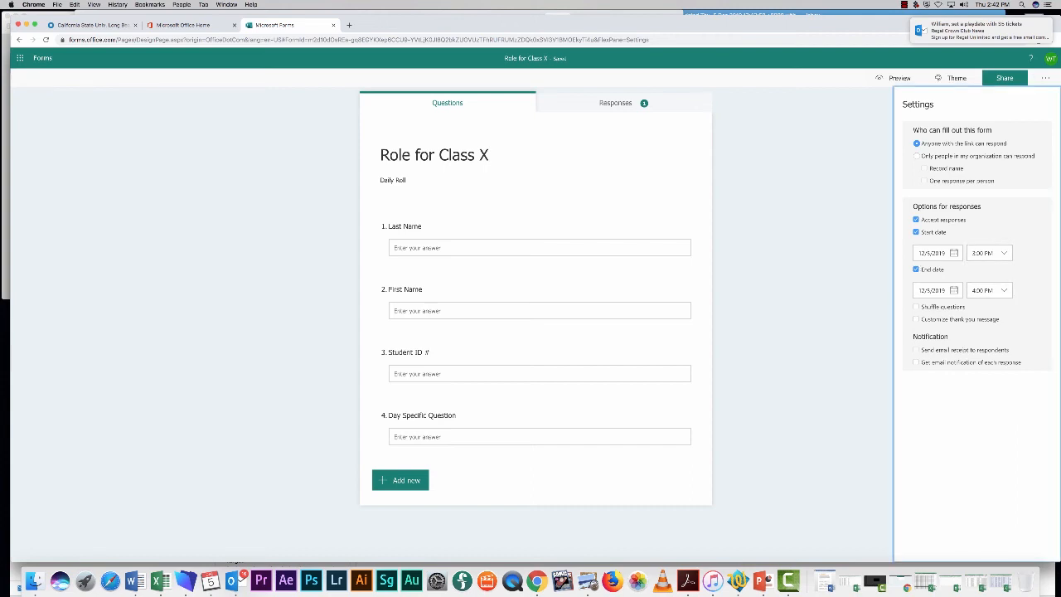
Copy the form's response link and test it in an incognito window, then close that window.
left_click(1004, 78)
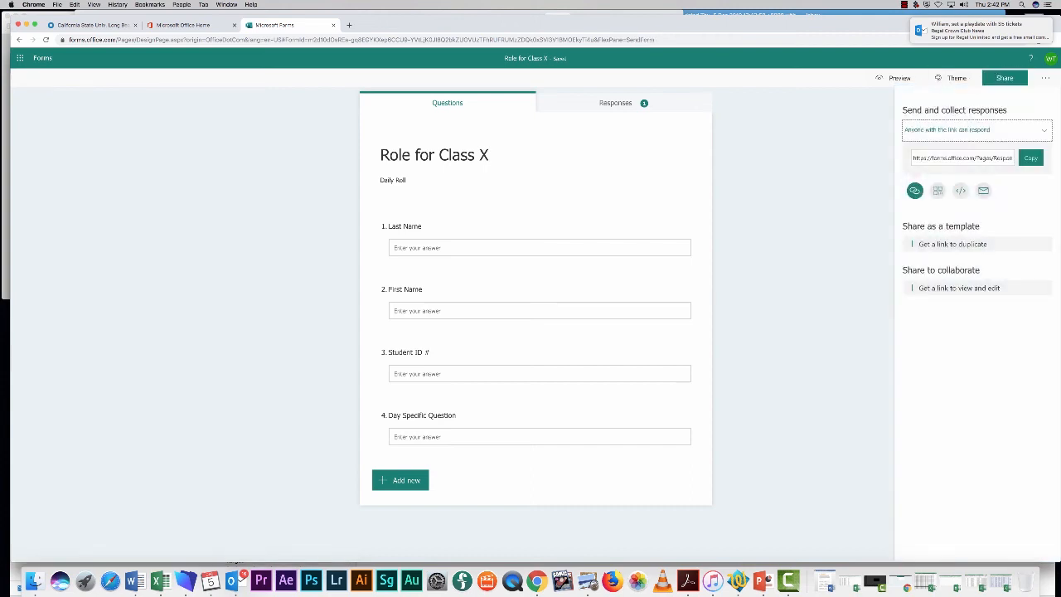
left_click(1030, 157)
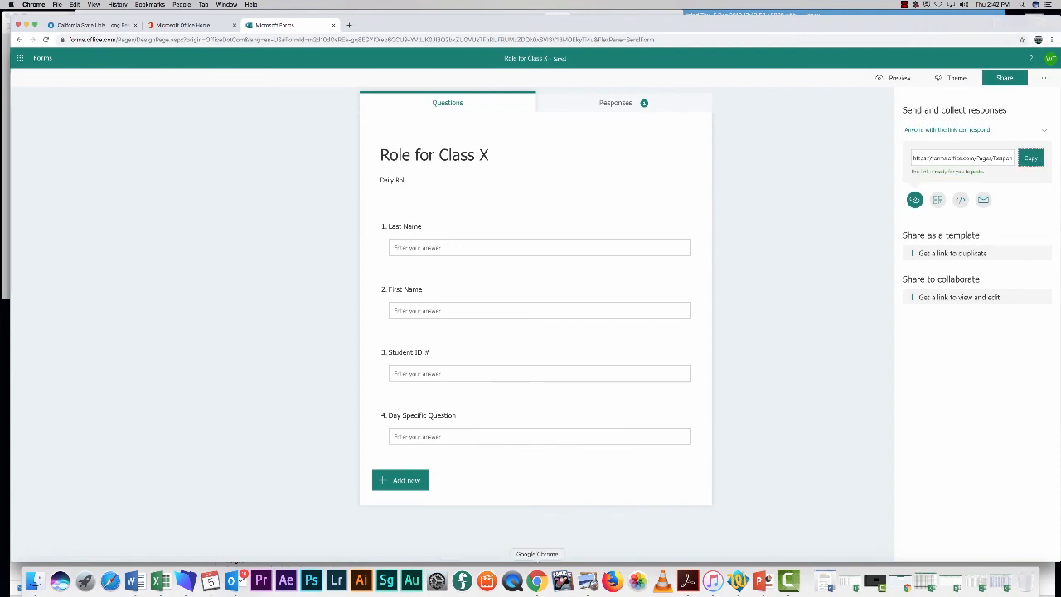
right_click(537, 581)
left_click(569, 510)
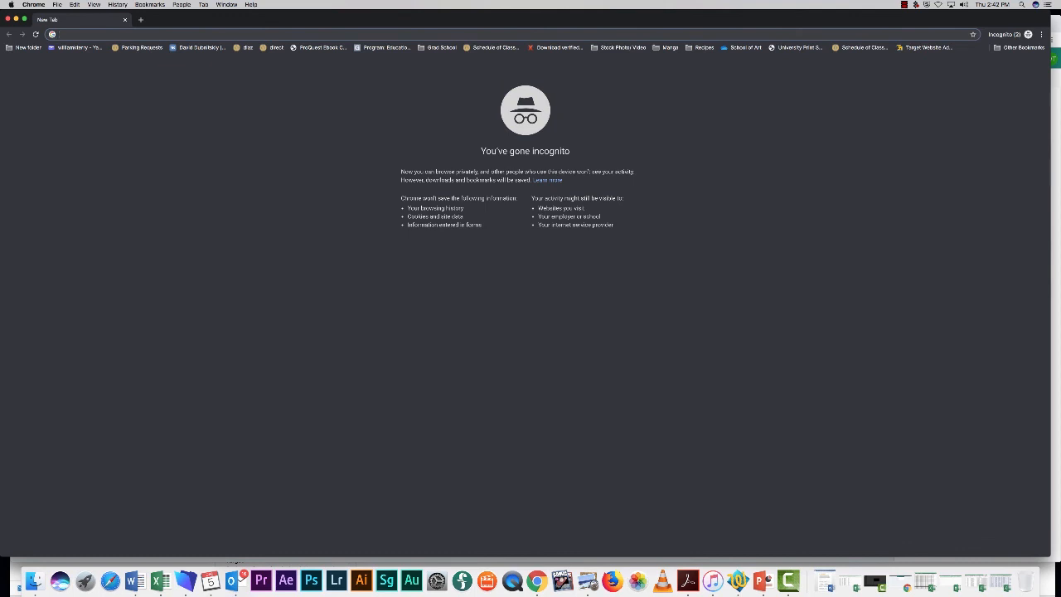
key("super+v")
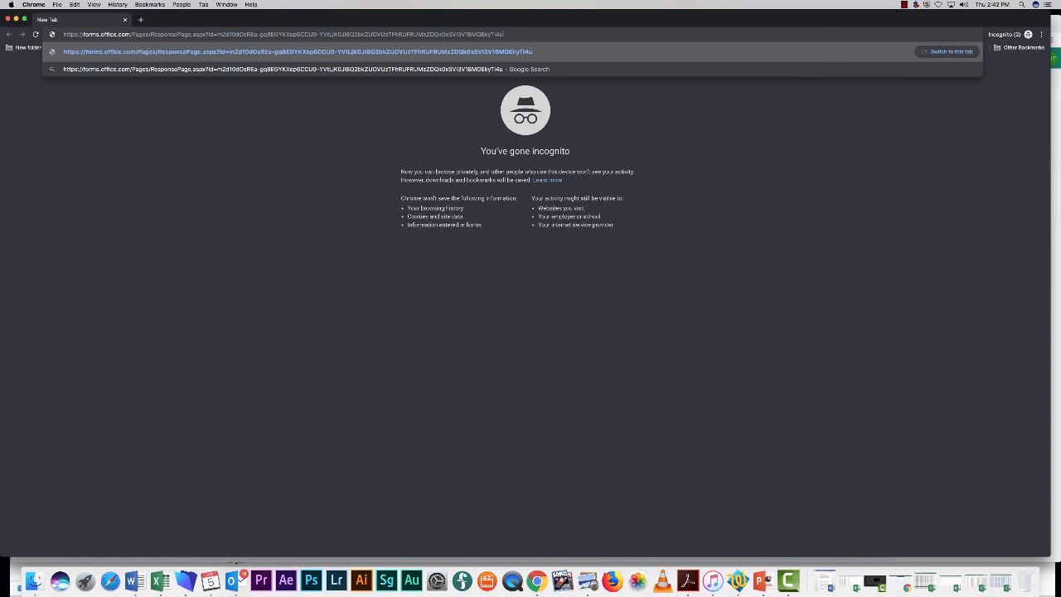
key("Return")
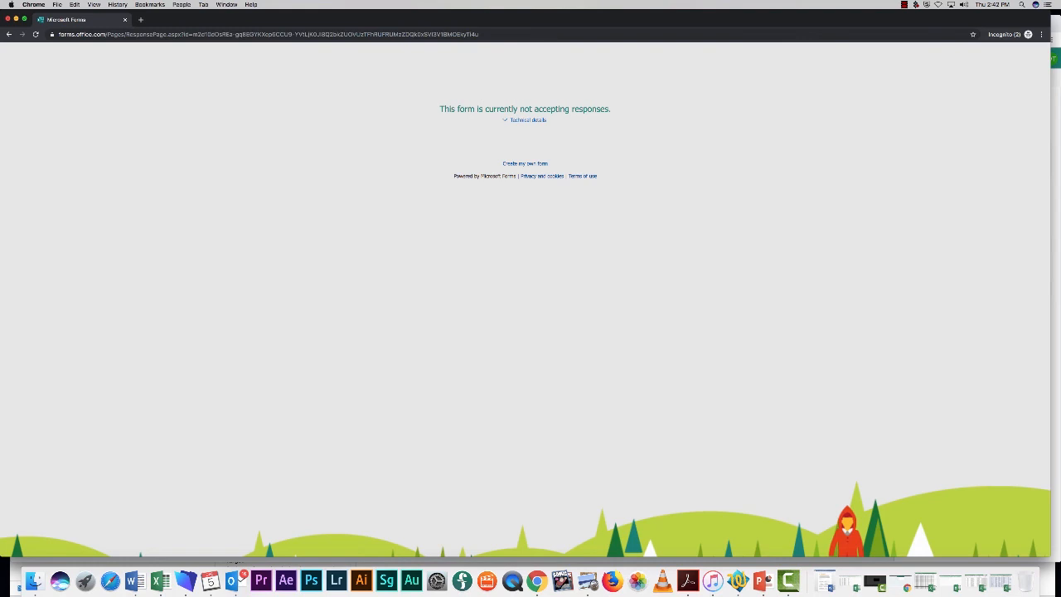
key("super+w")
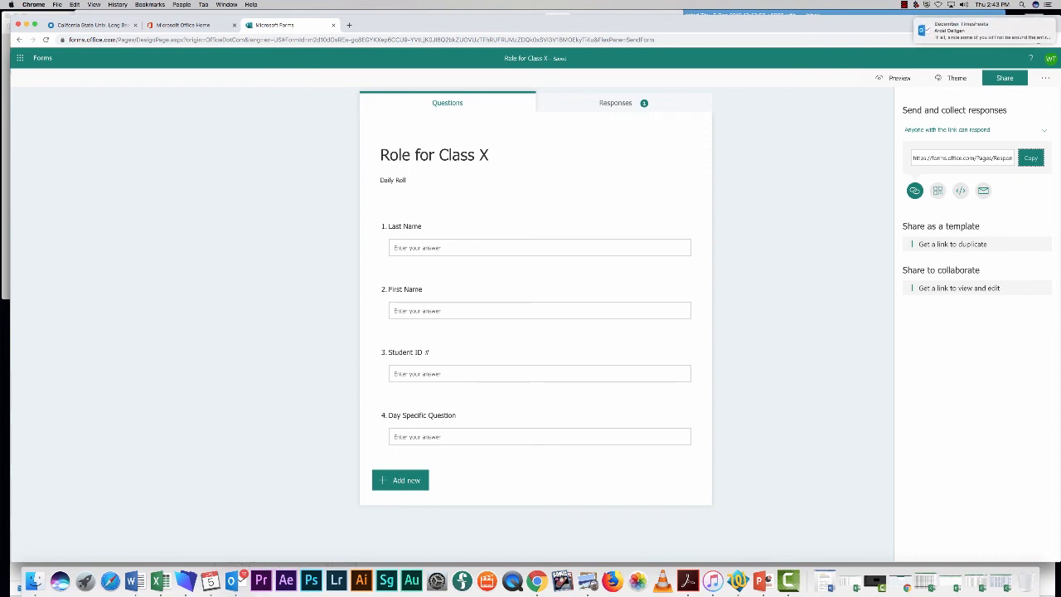
Dismiss the Send and collect responses pane with Esc.
key("Escape")
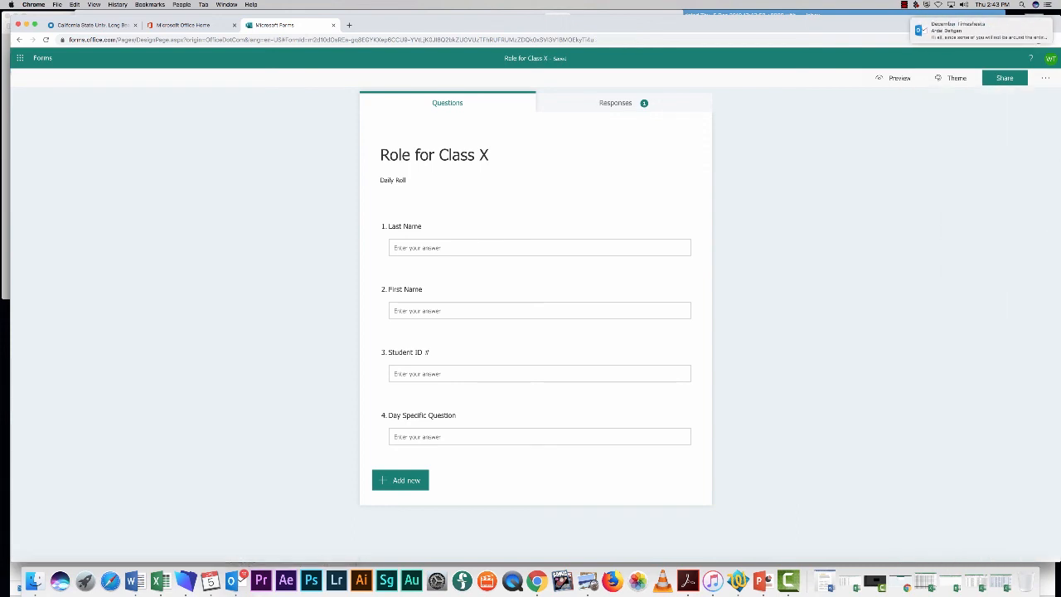